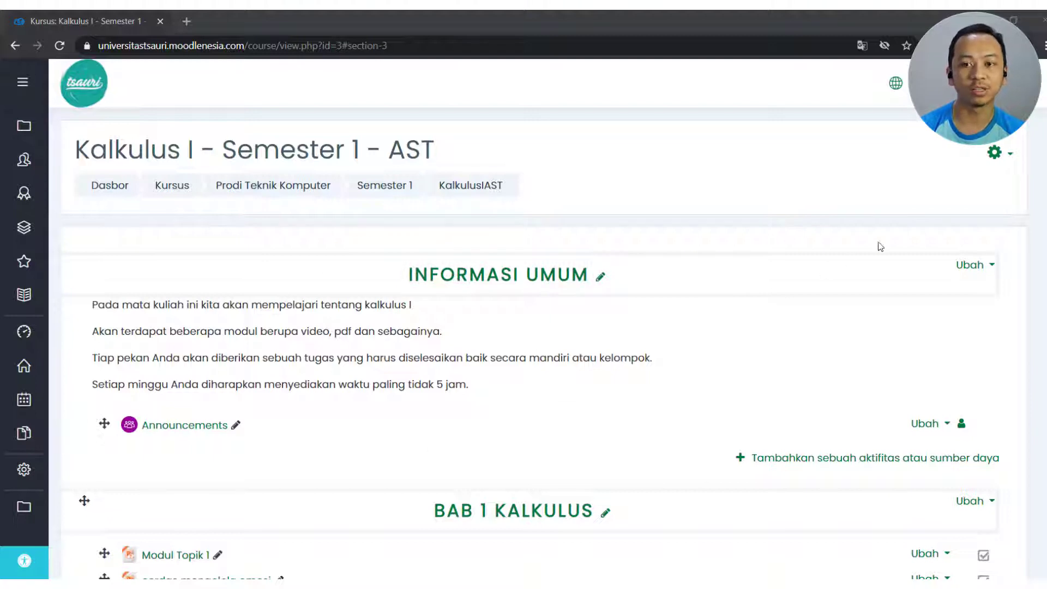
{"action": "left_click", "coordinate": [1009, 157]}
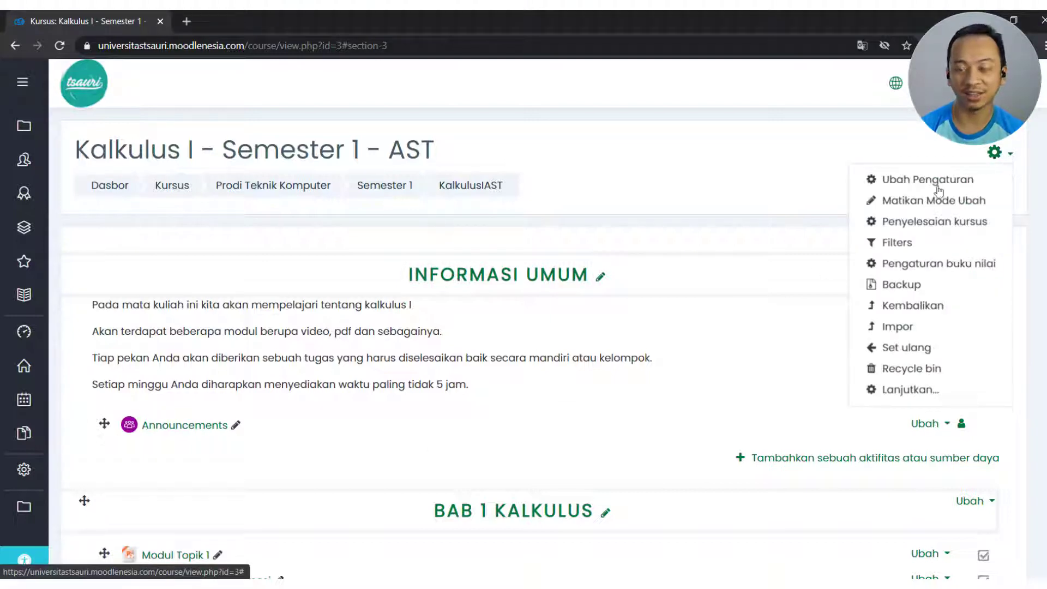
{"action": "left_click", "coordinate": [704, 180]}
{"action": "scroll", "coordinate": [487, 351], "scroll_direction": "down", "scroll_amount": 3}
{"action": "scroll", "coordinate": [486, 352], "scroll_direction": "up", "scroll_amount": 3}
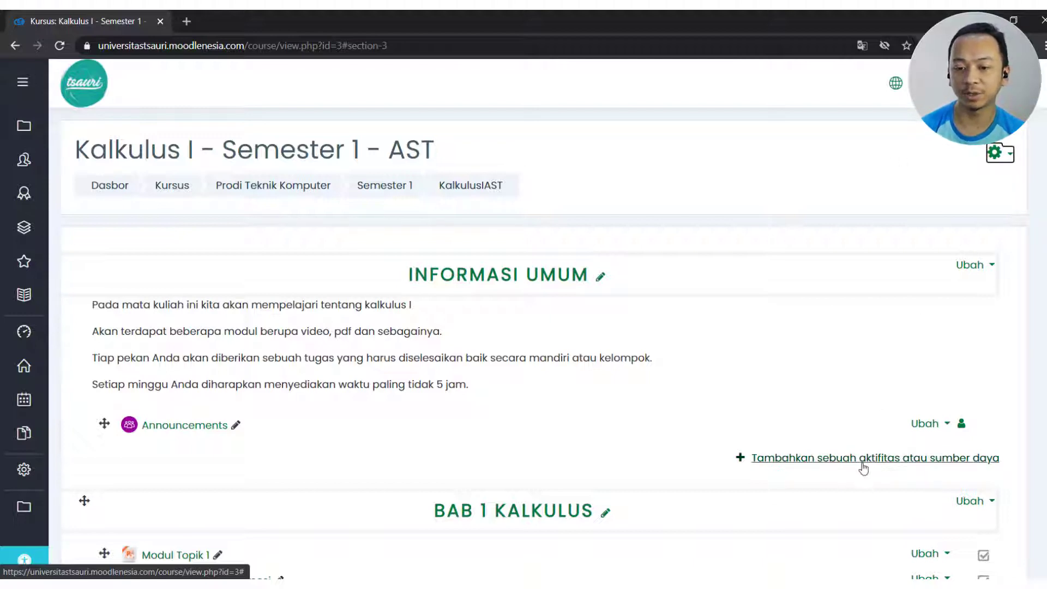
Switch the site language to English (en).
{"action": "left_click", "coordinate": [897, 88]}
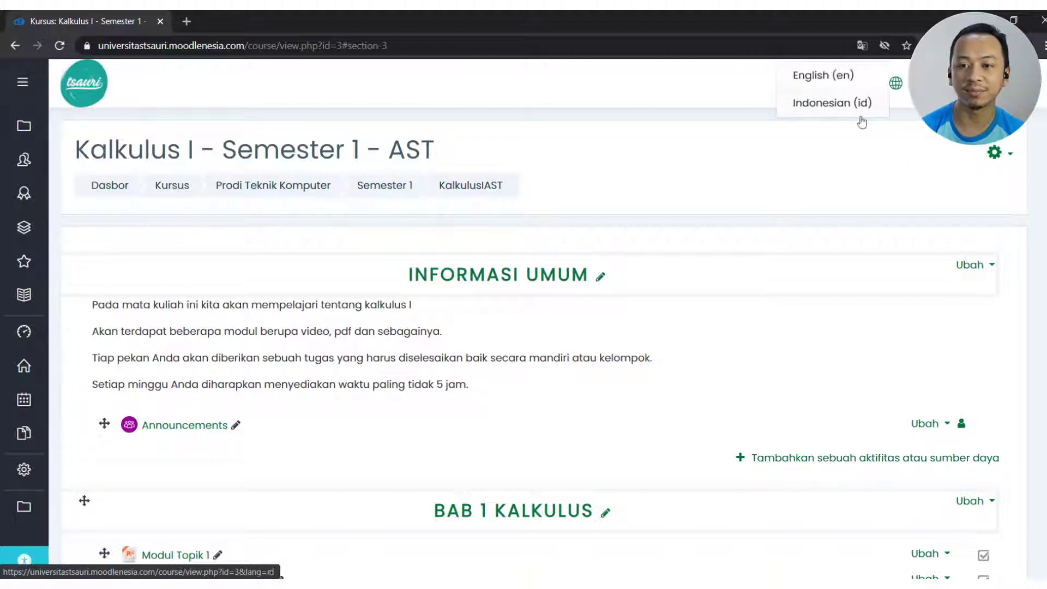
{"action": "left_click", "coordinate": [817, 75]}
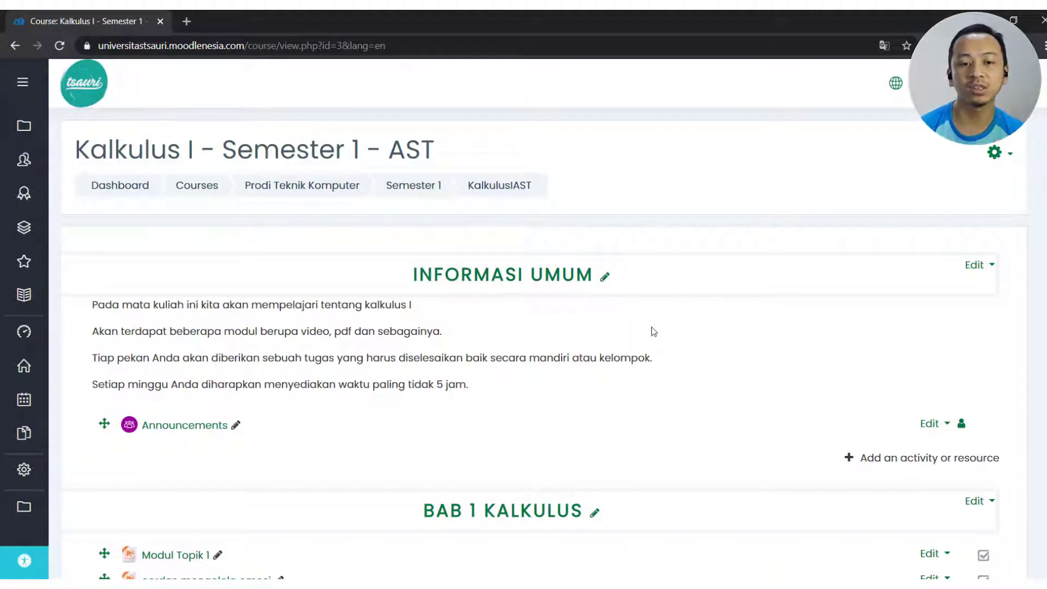
Start adding a new Attendance activity to the Informasi Umum section of the Kalkulus I course.
{"action": "scroll", "coordinate": [654, 331], "scroll_direction": "down", "scroll_amount": 2}
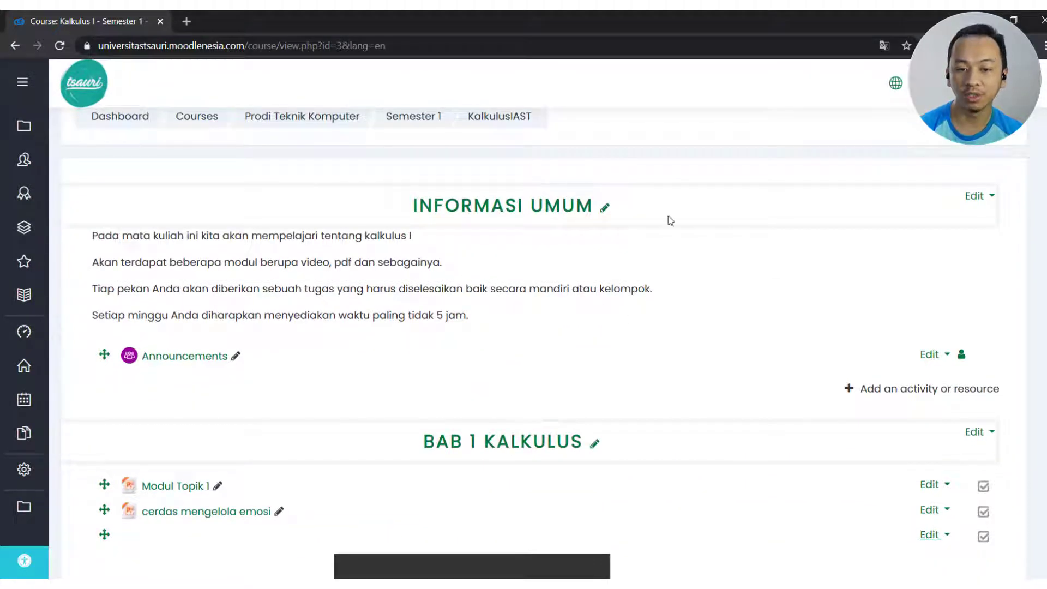
{"action": "scroll", "coordinate": [575, 380], "scroll_direction": "down", "scroll_amount": 13}
{"action": "scroll", "coordinate": [653, 444], "scroll_direction": "up", "scroll_amount": 7}
{"action": "scroll", "coordinate": [658, 406], "scroll_direction": "up", "scroll_amount": 10}
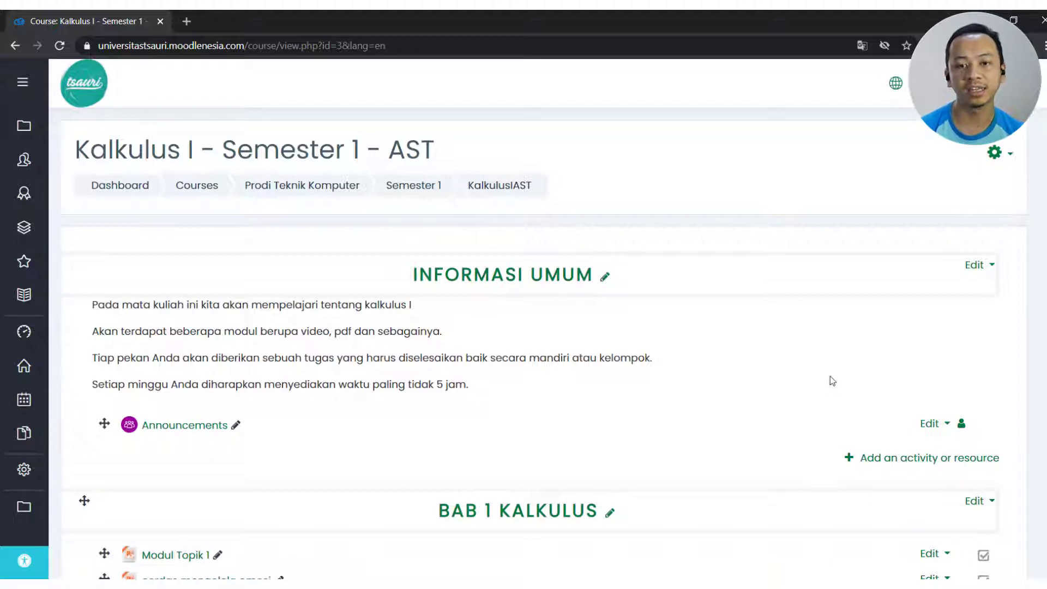
{"action": "left_click", "coordinate": [921, 460]}
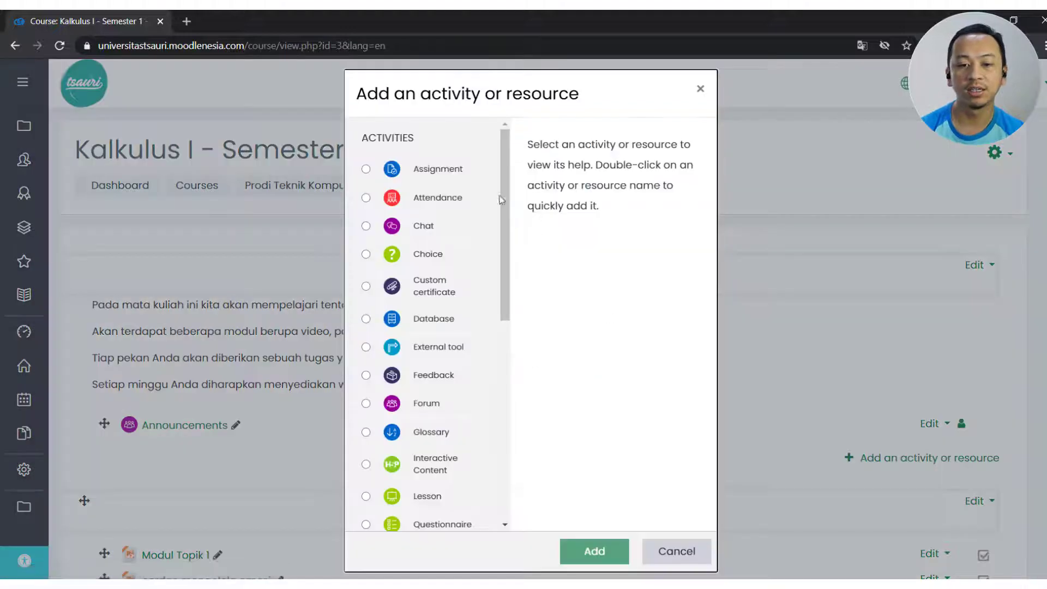
{"action": "left_click", "coordinate": [436, 199]}
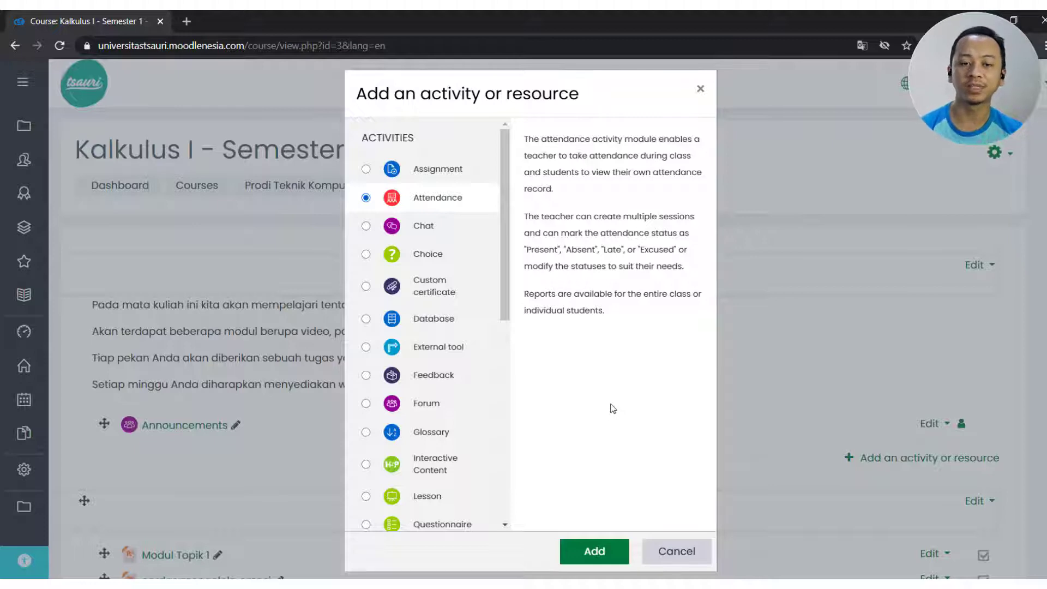
{"action": "left_click", "coordinate": [603, 553]}
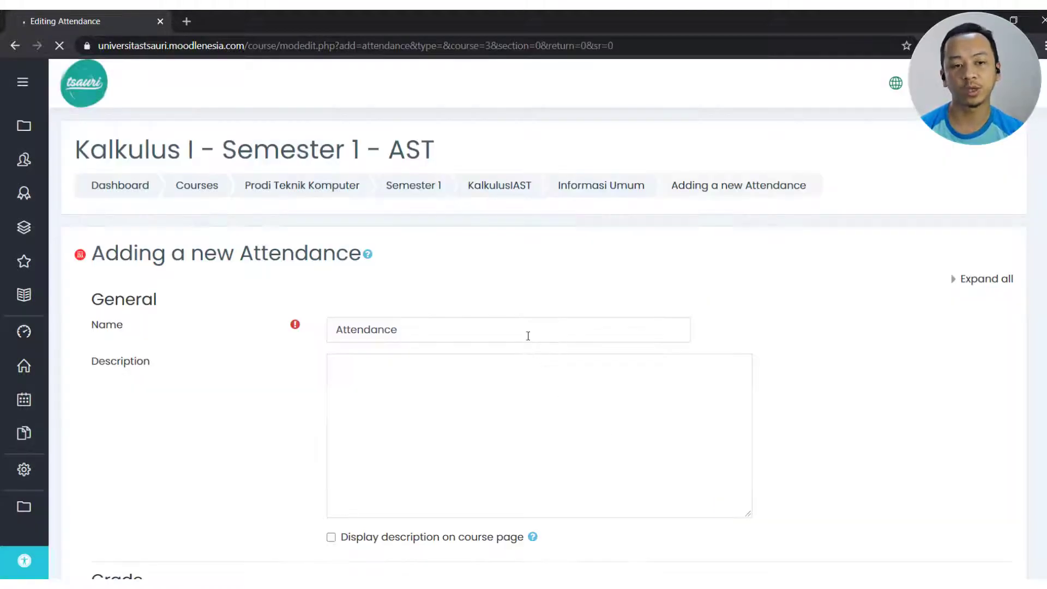
Name the attendance activity "Daftar Hadir".
{"action": "left_click", "coordinate": [480, 331]}
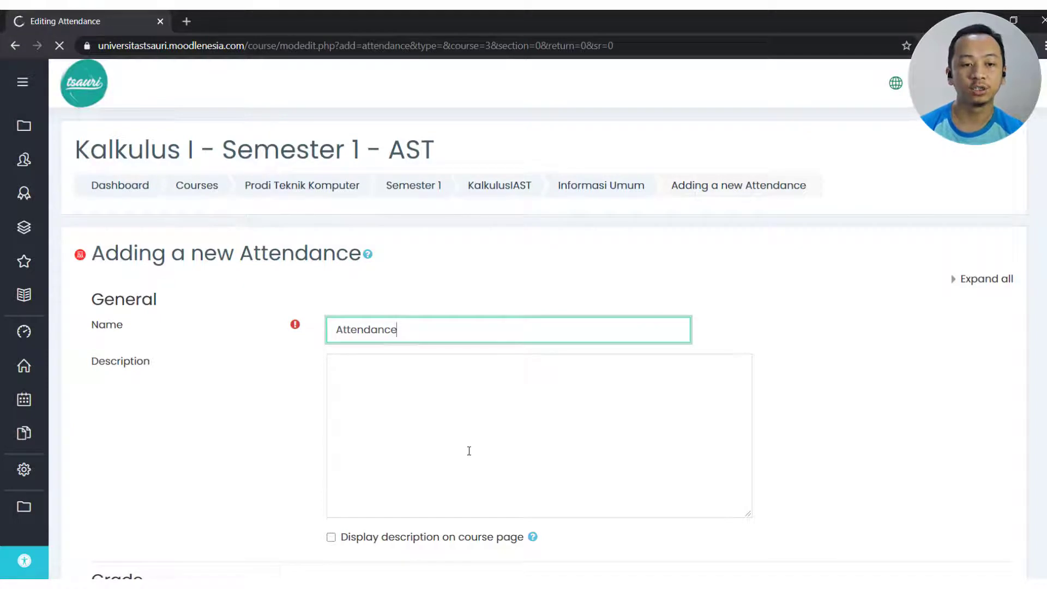
{"action": "left_click_drag", "start_coordinate": [423, 330], "coordinate": [320, 332]}
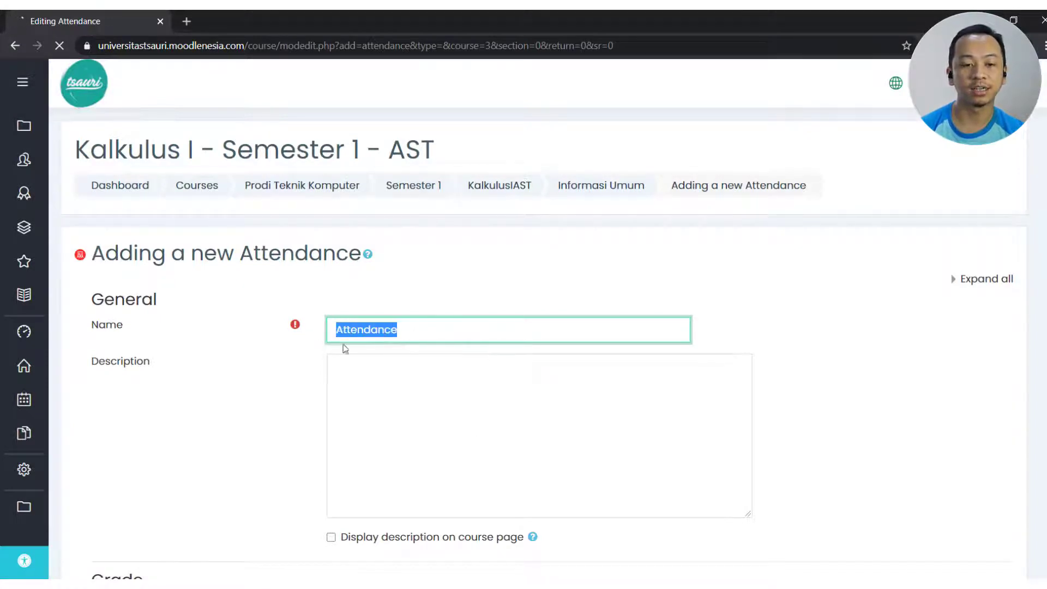
{"action": "type", "text": "Daftar H"}
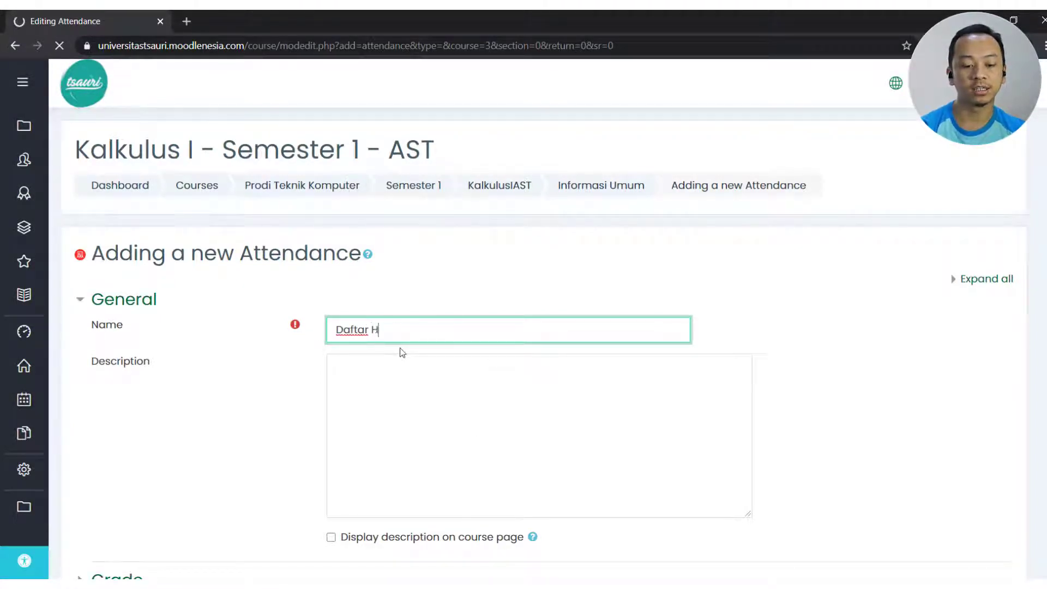
{"action": "type", "text": "adir"}
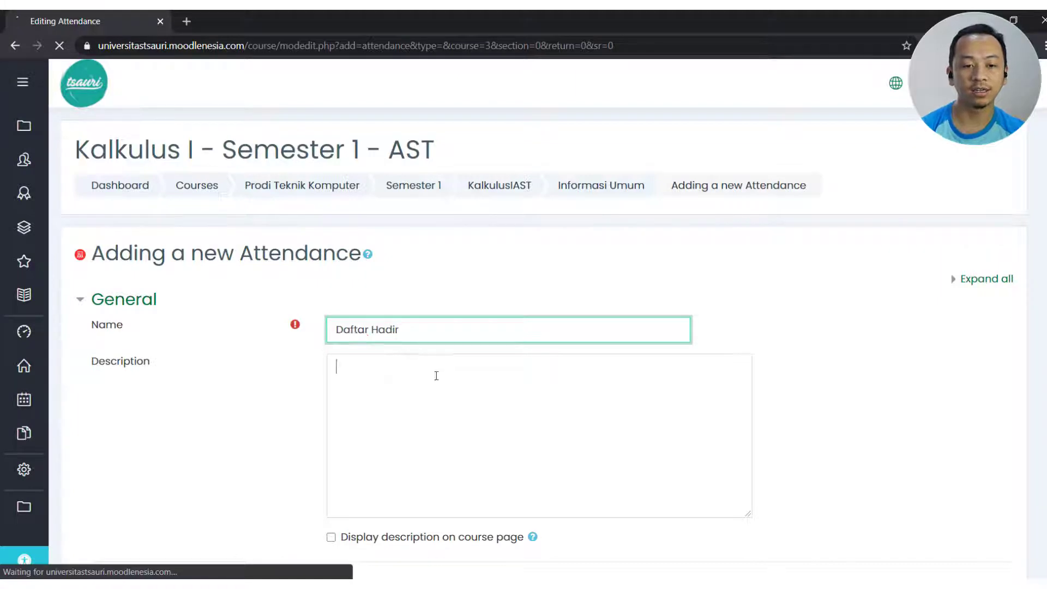
{"action": "left_click", "coordinate": [434, 374]}
Review the activity's grade settings without changing them, and save and display the attendance activity.
{"action": "scroll", "coordinate": [435, 374], "scroll_direction": "down", "scroll_amount": 1}
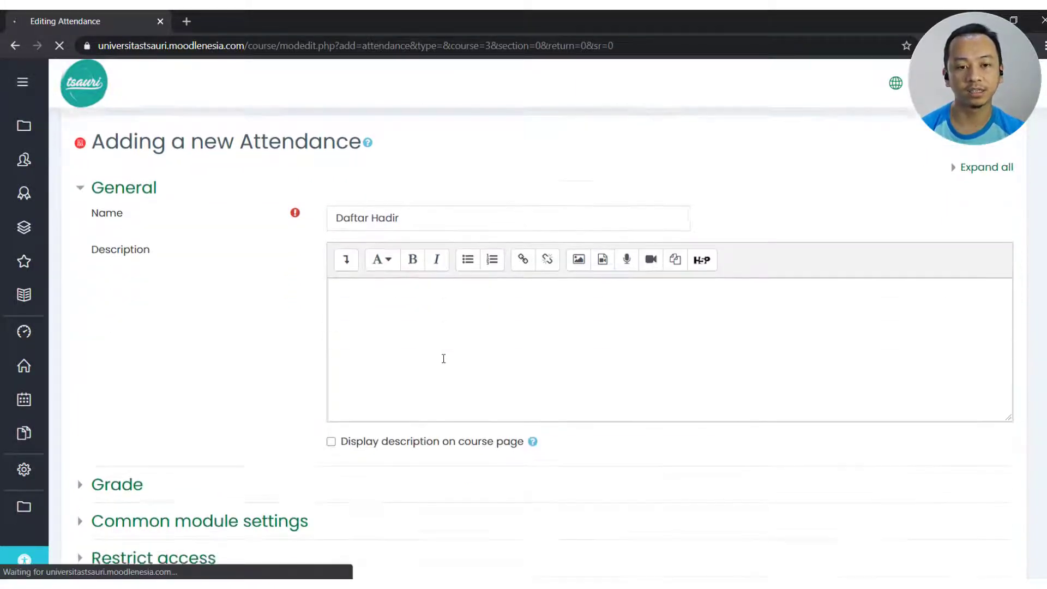
{"action": "scroll", "coordinate": [446, 352], "scroll_direction": "down", "scroll_amount": 4}
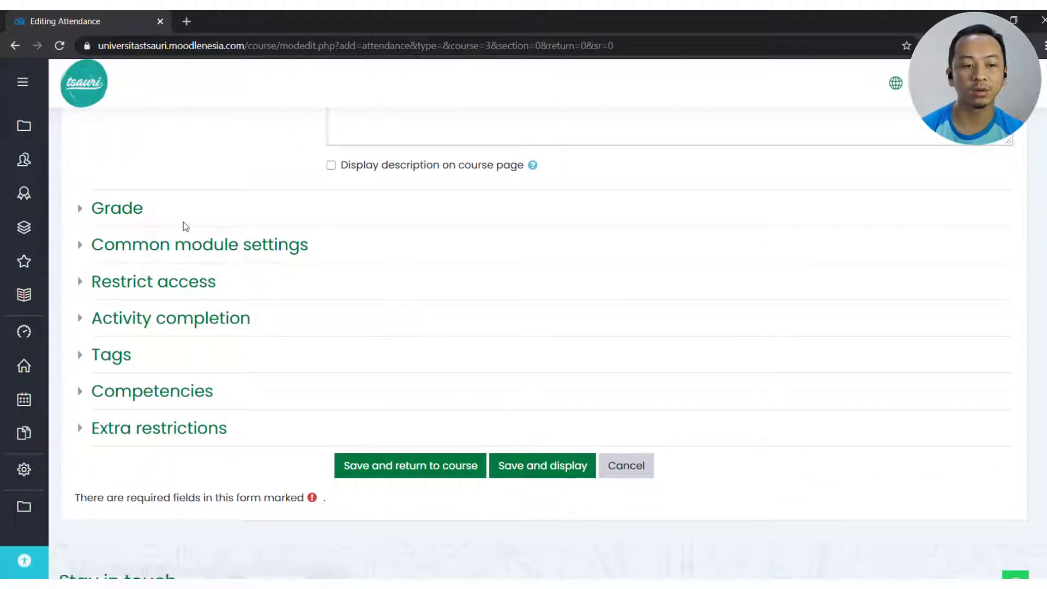
{"action": "left_click", "coordinate": [123, 212]}
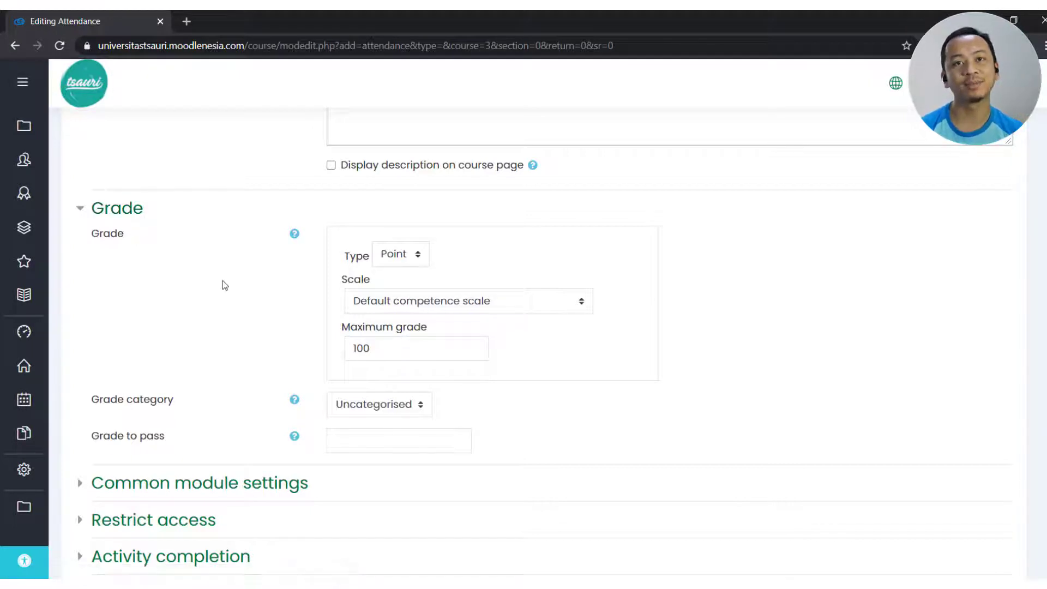
{"action": "left_click", "coordinate": [127, 217]}
{"action": "left_click", "coordinate": [128, 217]}
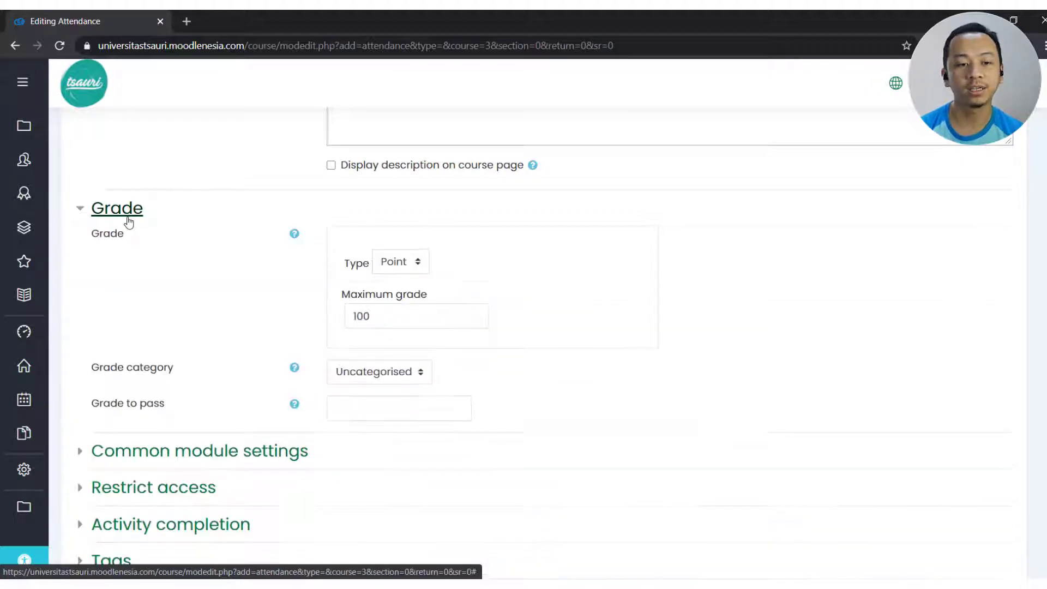
{"action": "left_click", "coordinate": [128, 218]}
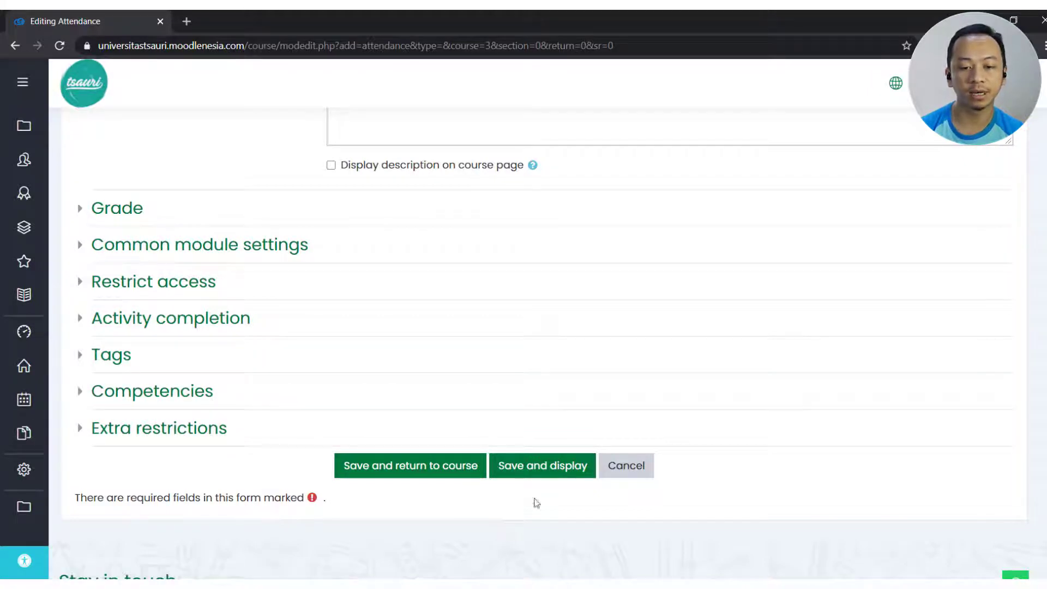
{"action": "left_click", "coordinate": [561, 467]}
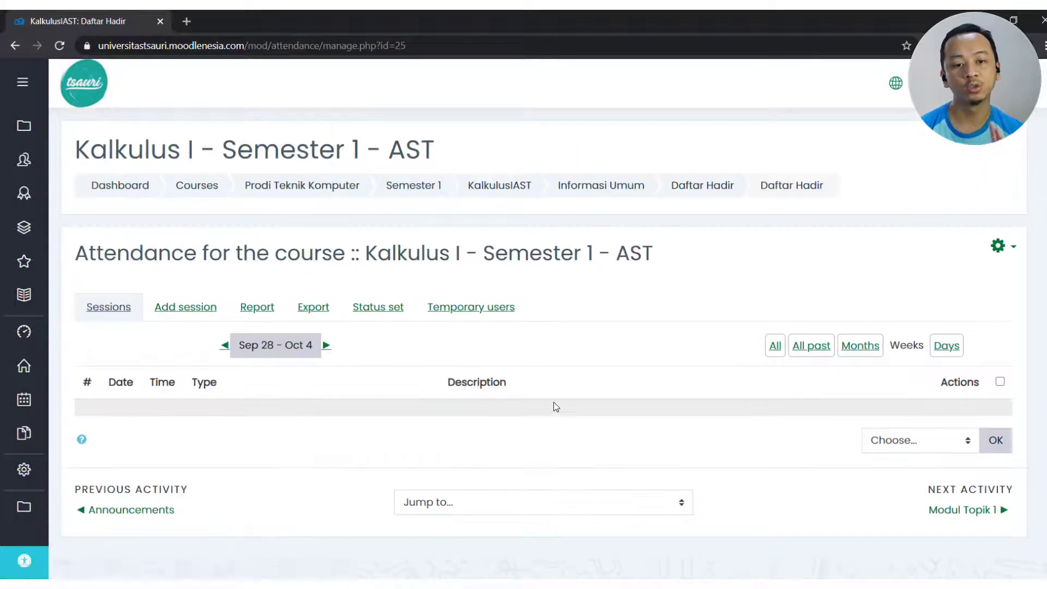
Open the form for adding a session to the attendance activity and look over its settings.
{"action": "scroll", "coordinate": [539, 372], "scroll_direction": "down", "scroll_amount": 1}
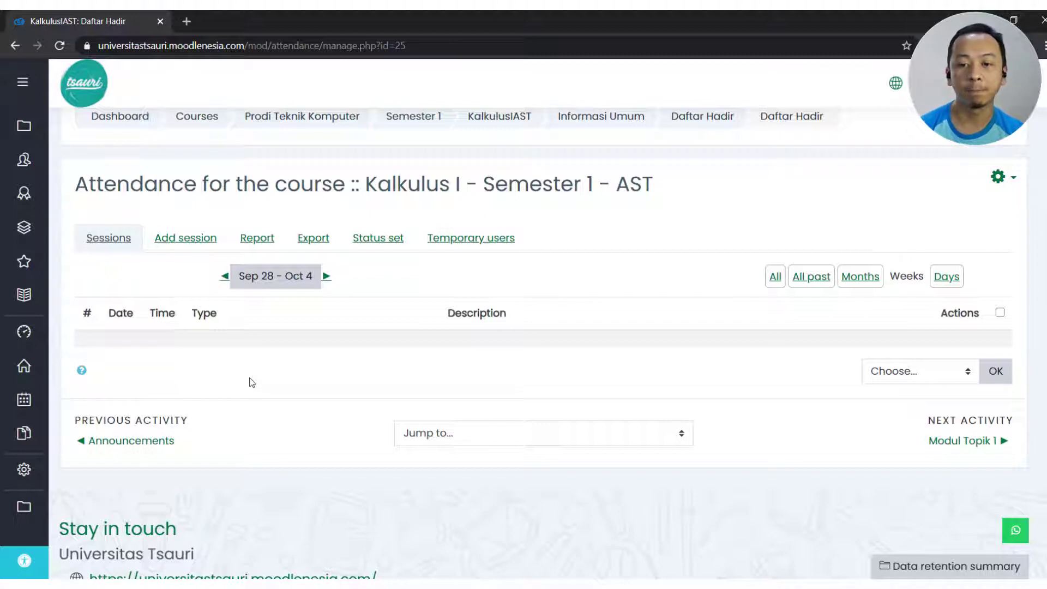
{"action": "left_click", "coordinate": [178, 246]}
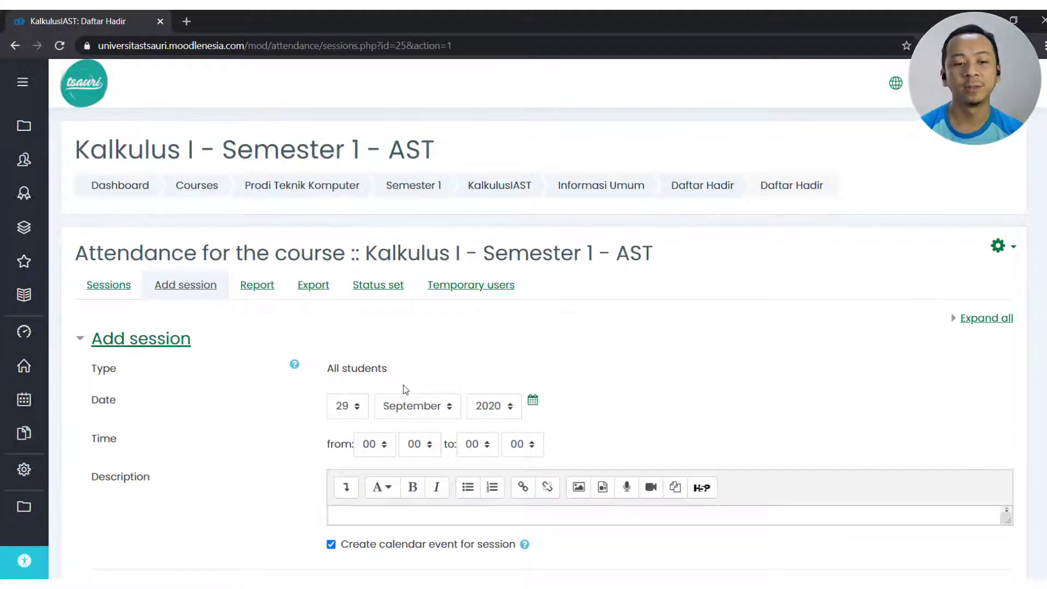
{"action": "scroll", "coordinate": [405, 388], "scroll_direction": "down", "scroll_amount": 4}
{"action": "scroll", "coordinate": [405, 389], "scroll_direction": "up", "scroll_amount": 1}
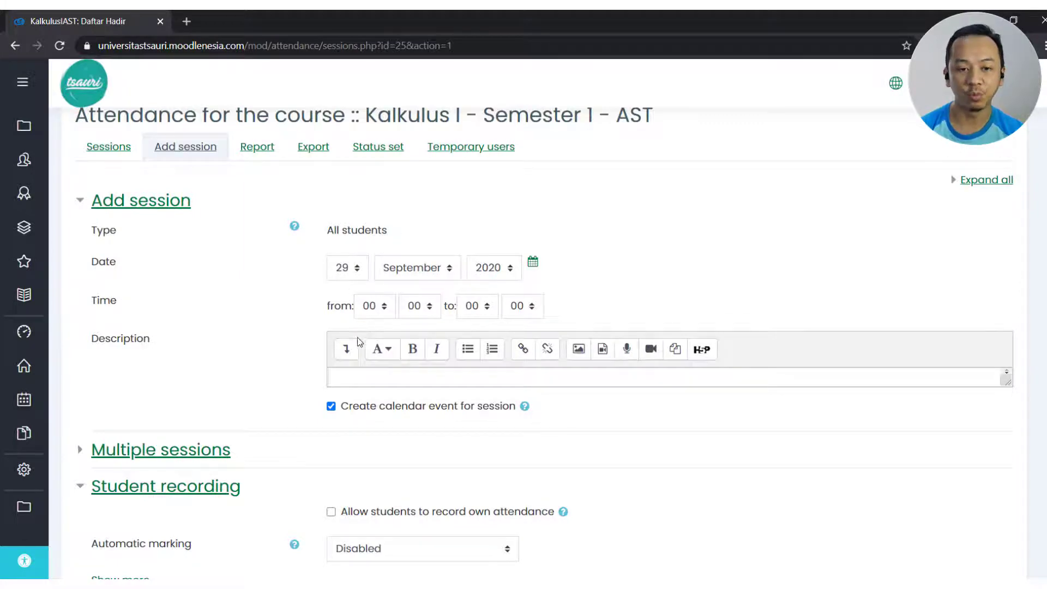
{"action": "scroll", "coordinate": [358, 337], "scroll_direction": "down", "scroll_amount": 1}
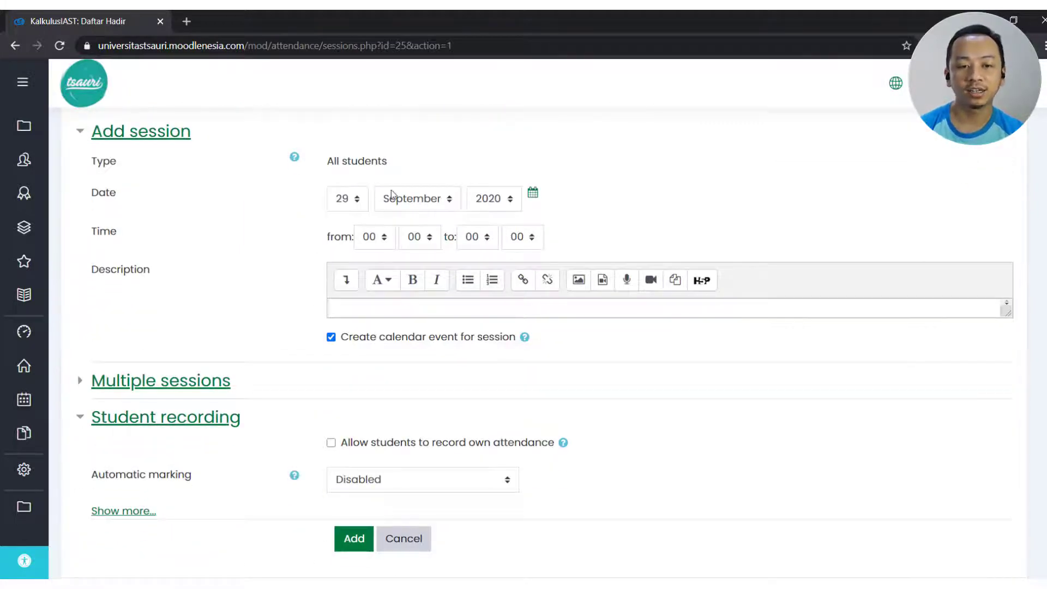
Keep the session date at 29 September 2020 and set its time from 08:00 to 12:00.
{"action": "left_click", "coordinate": [359, 204]}
{"action": "scroll", "coordinate": [345, 537], "scroll_direction": "down", "scroll_amount": 1}
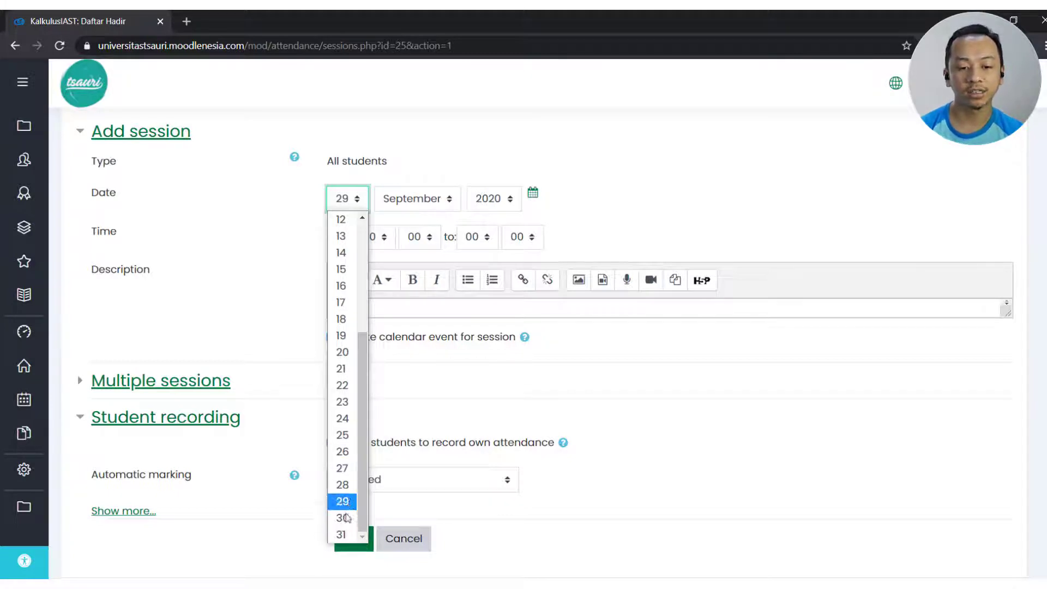
{"action": "left_click", "coordinate": [343, 506]}
{"action": "left_click", "coordinate": [684, 168]}
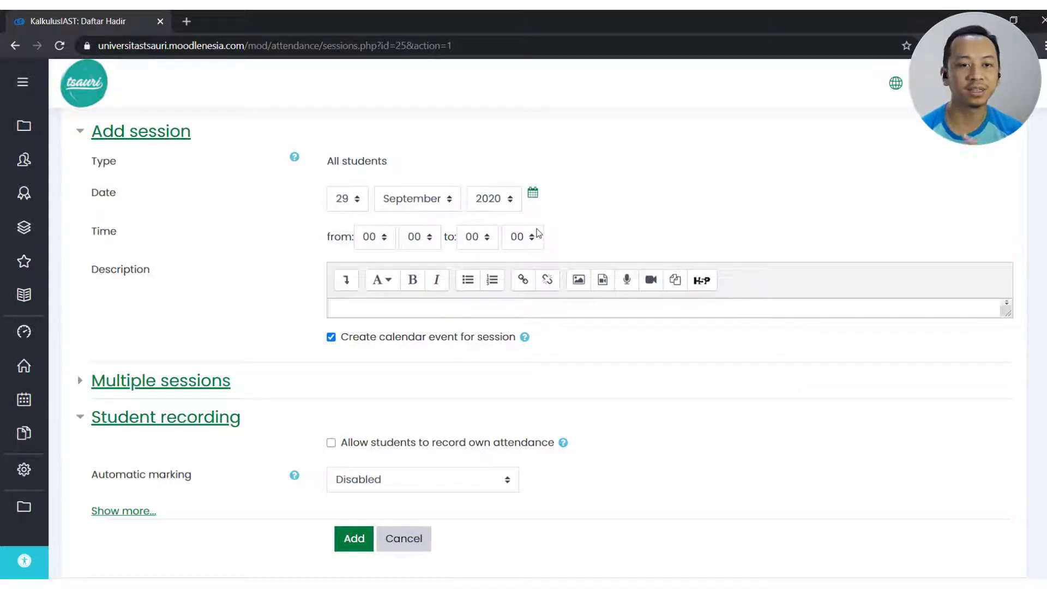
{"action": "left_click", "coordinate": [378, 240]}
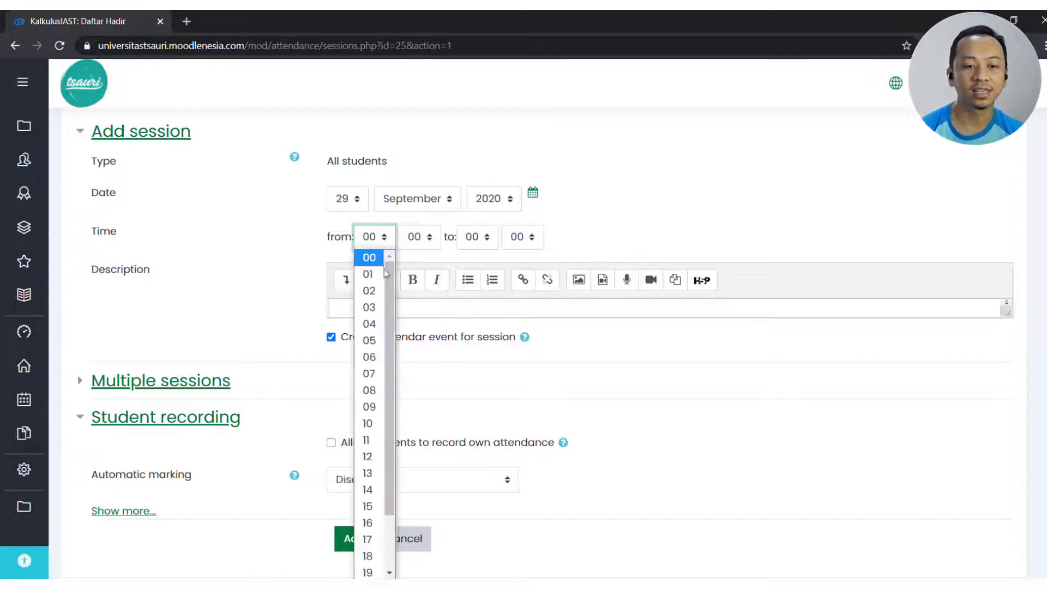
{"action": "left_click", "coordinate": [369, 389]}
{"action": "left_click", "coordinate": [477, 240]}
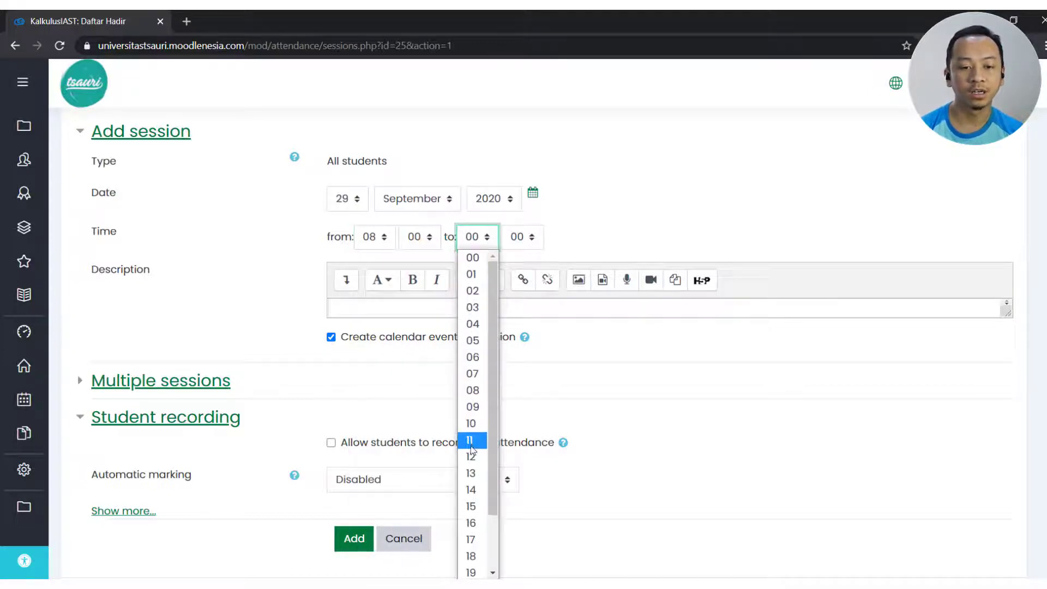
{"action": "left_click", "coordinate": [471, 457]}
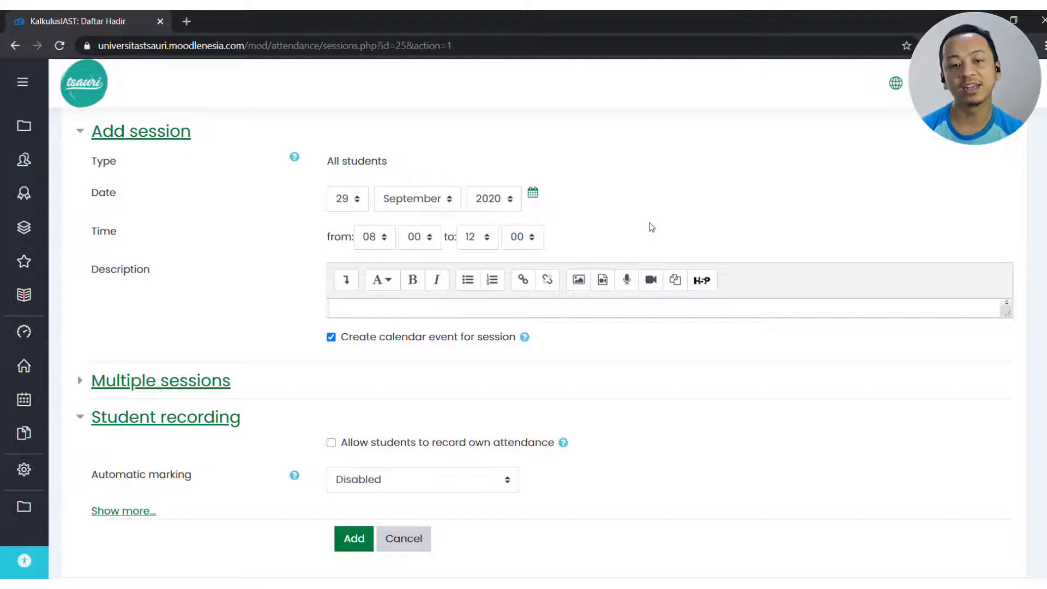
Enlarge the session's description box vertically so it has room for several lines of text.
{"action": "scroll", "coordinate": [607, 232], "scroll_direction": "down", "scroll_amount": 1}
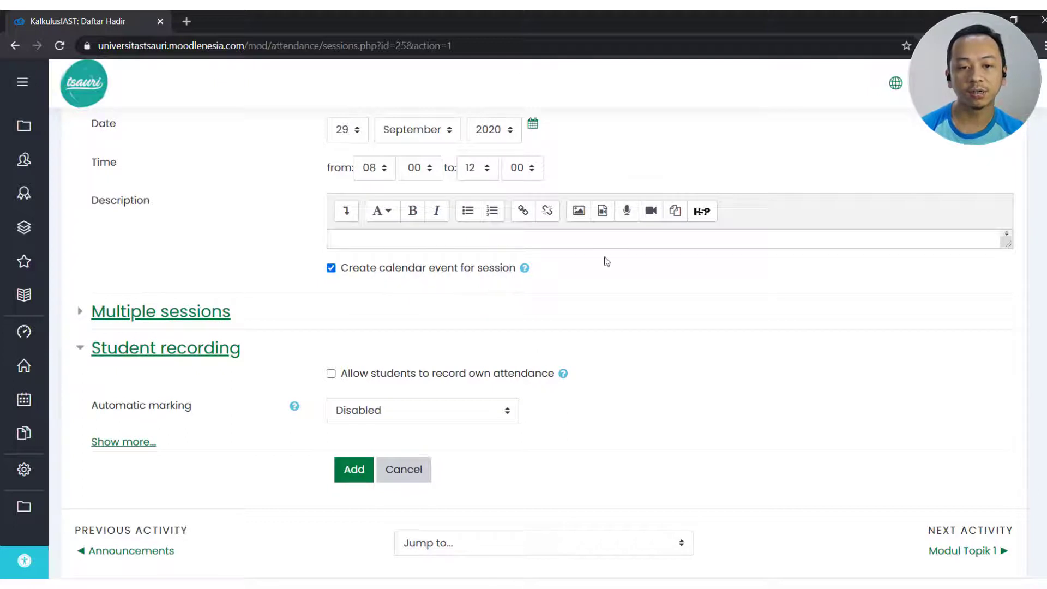
{"action": "left_click", "coordinate": [1011, 243]}
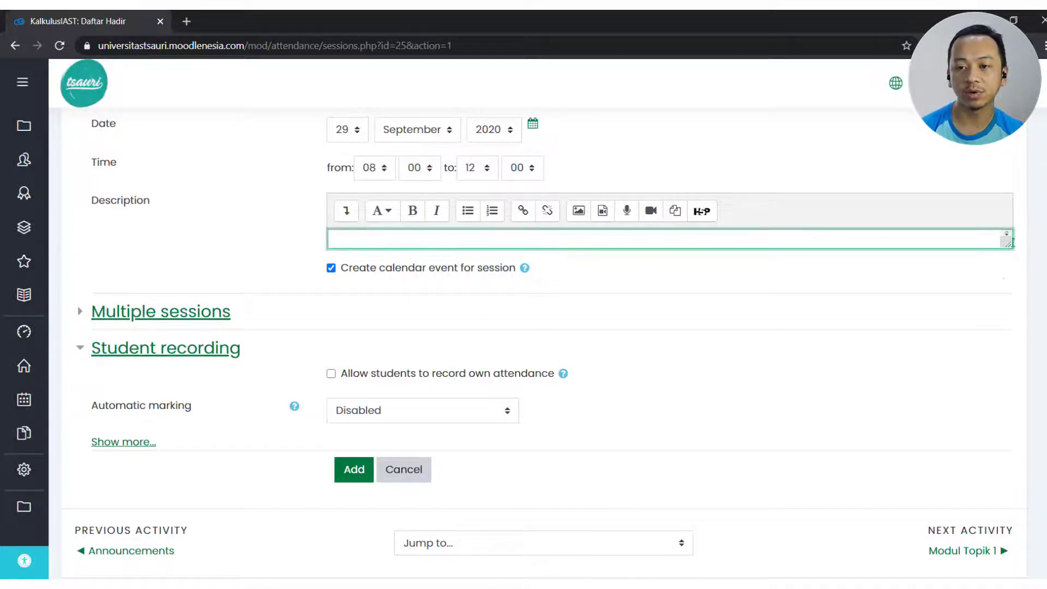
{"action": "left_click_drag", "start_coordinate": [1010, 268], "coordinate": [1008, 338]}
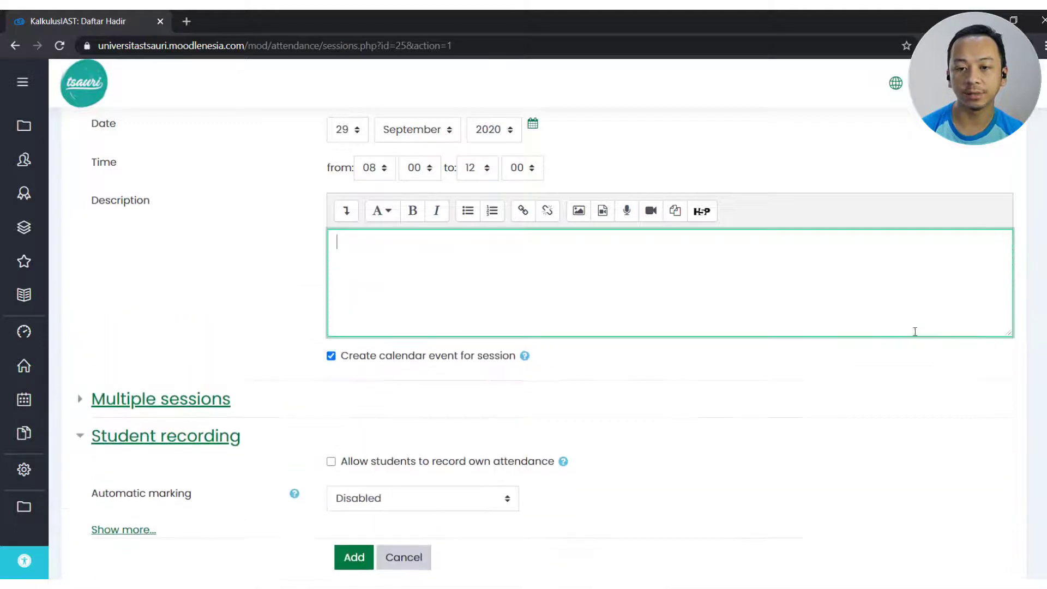
{"action": "scroll", "coordinate": [214, 369], "scroll_direction": "down", "scroll_amount": 1}
{"action": "scroll", "coordinate": [195, 358], "scroll_direction": "up", "scroll_amount": 1}
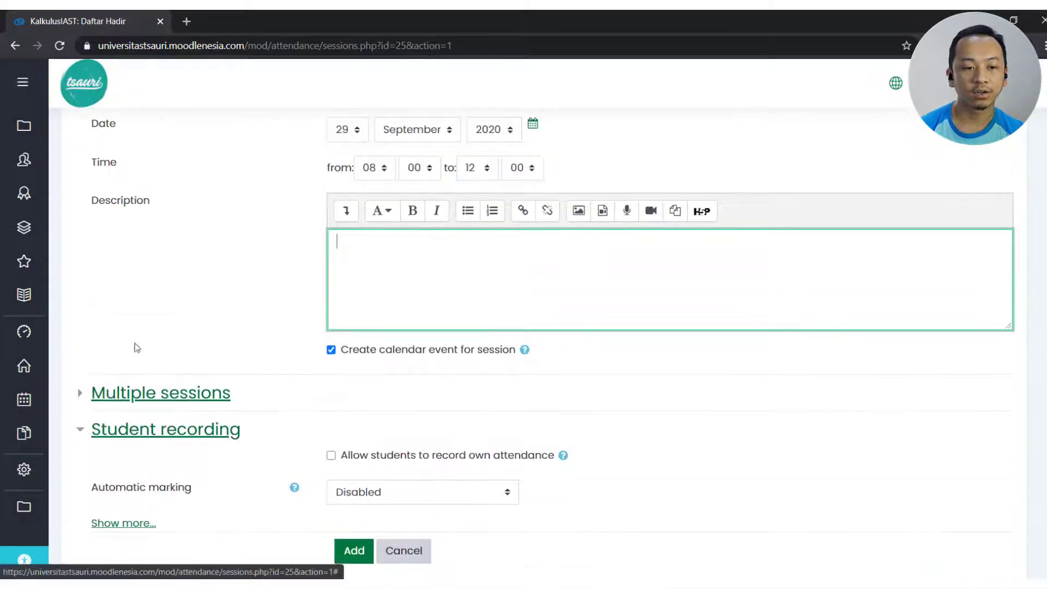
Expand the multiple sessions settings and enable repeating the session above.
{"action": "left_click", "coordinate": [211, 395]}
{"action": "scroll", "coordinate": [229, 375], "scroll_direction": "down", "scroll_amount": 1}
{"action": "scroll", "coordinate": [304, 355], "scroll_direction": "down", "scroll_amount": 1}
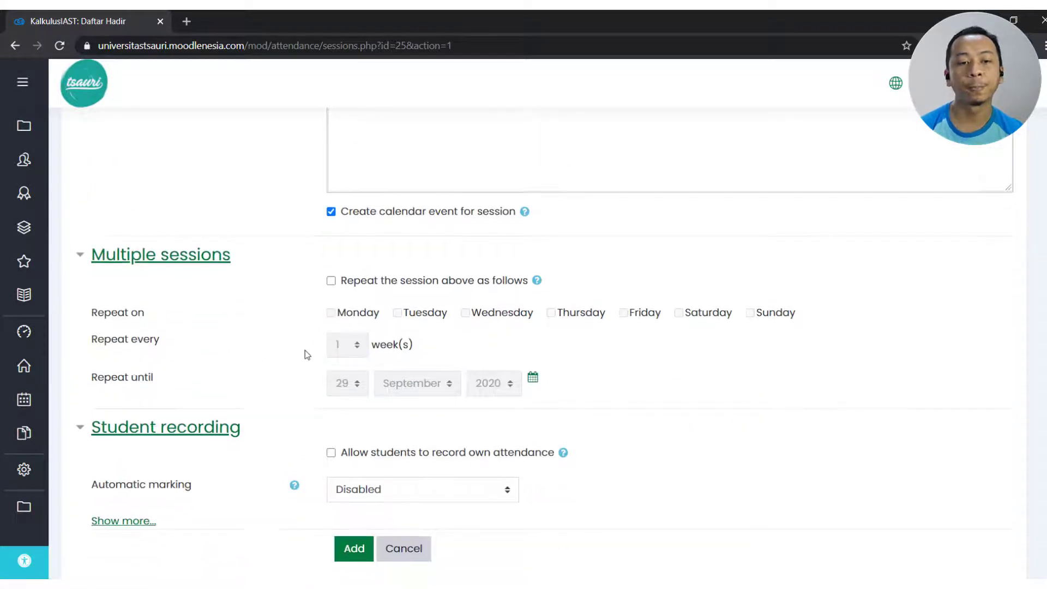
{"action": "scroll", "coordinate": [323, 348], "scroll_direction": "up", "scroll_amount": 4}
{"action": "scroll", "coordinate": [323, 347], "scroll_direction": "down", "scroll_amount": 1}
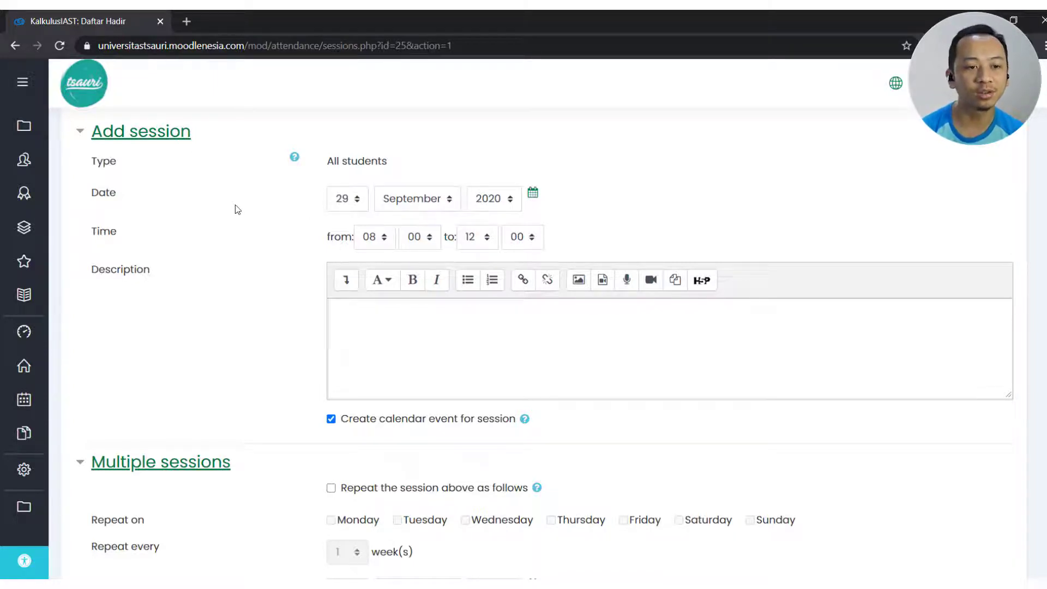
{"action": "scroll", "coordinate": [250, 380], "scroll_direction": "down", "scroll_amount": 2}
{"action": "scroll", "coordinate": [364, 370], "scroll_direction": "down", "scroll_amount": 2}
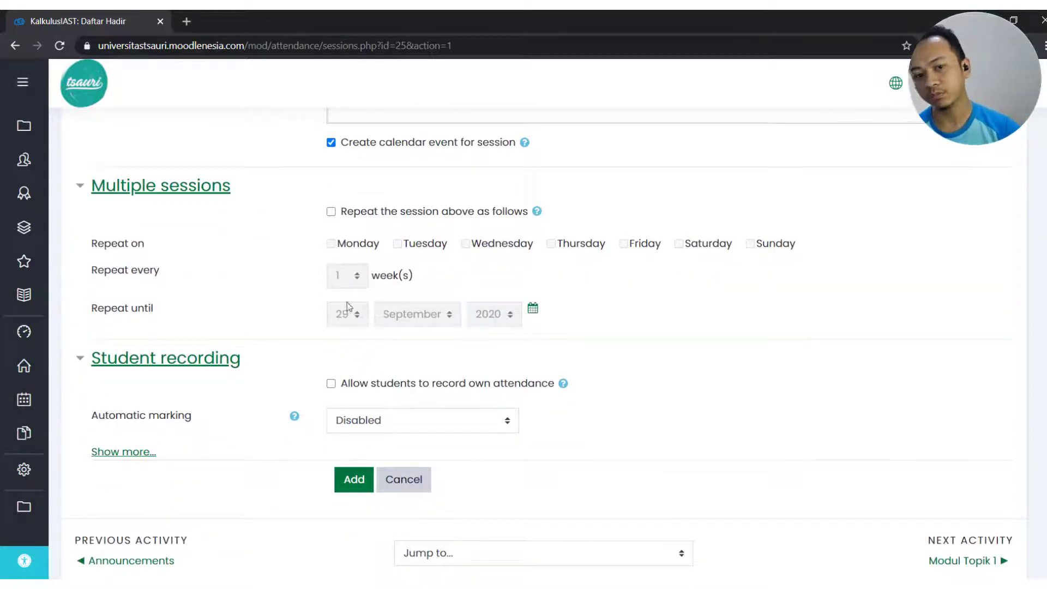
{"action": "left_click", "coordinate": [332, 212]}
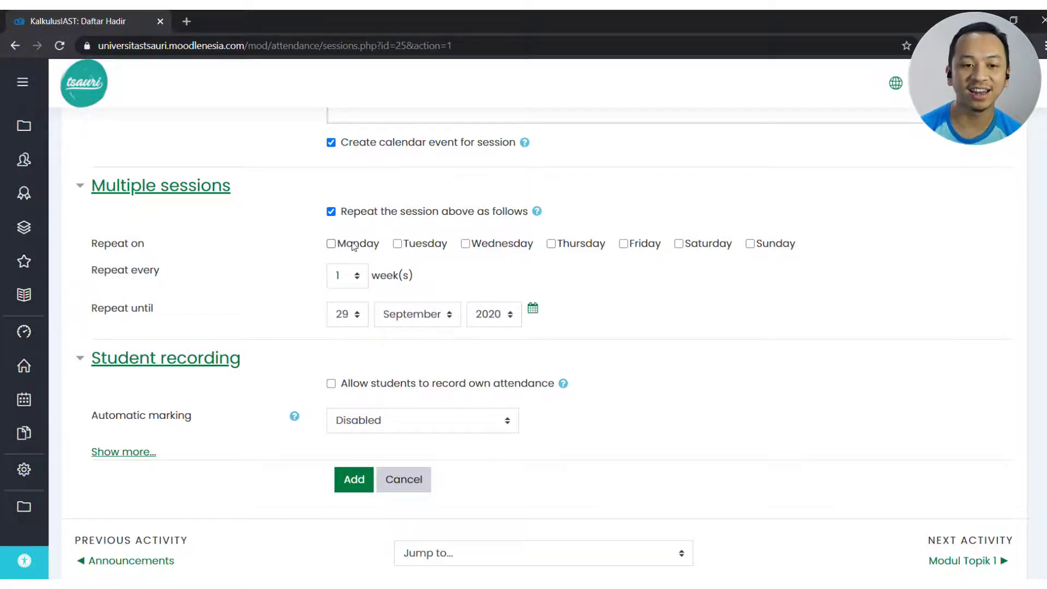
Set the session to repeat on Monday, Tuesday, Wednesday, Thursday and Friday.
{"action": "scroll", "coordinate": [349, 251], "scroll_direction": "up", "scroll_amount": 5}
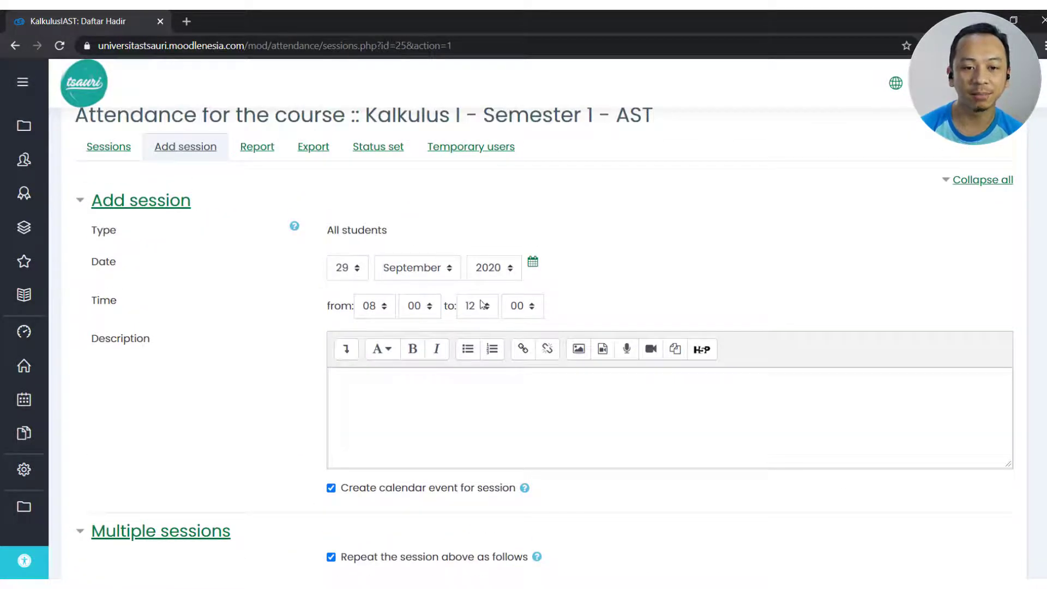
{"action": "scroll", "coordinate": [397, 402], "scroll_direction": "down", "scroll_amount": 4}
{"action": "left_click", "coordinate": [352, 318]}
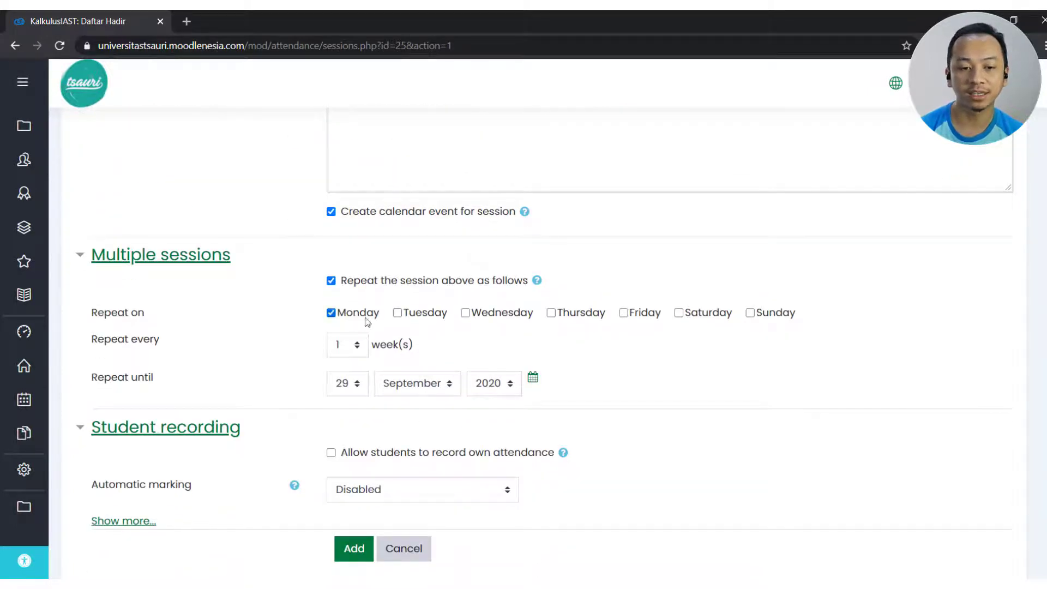
{"action": "left_click", "coordinate": [417, 320]}
{"action": "left_click", "coordinate": [506, 319]}
{"action": "left_click", "coordinate": [587, 314]}
{"action": "left_click", "coordinate": [634, 312]}
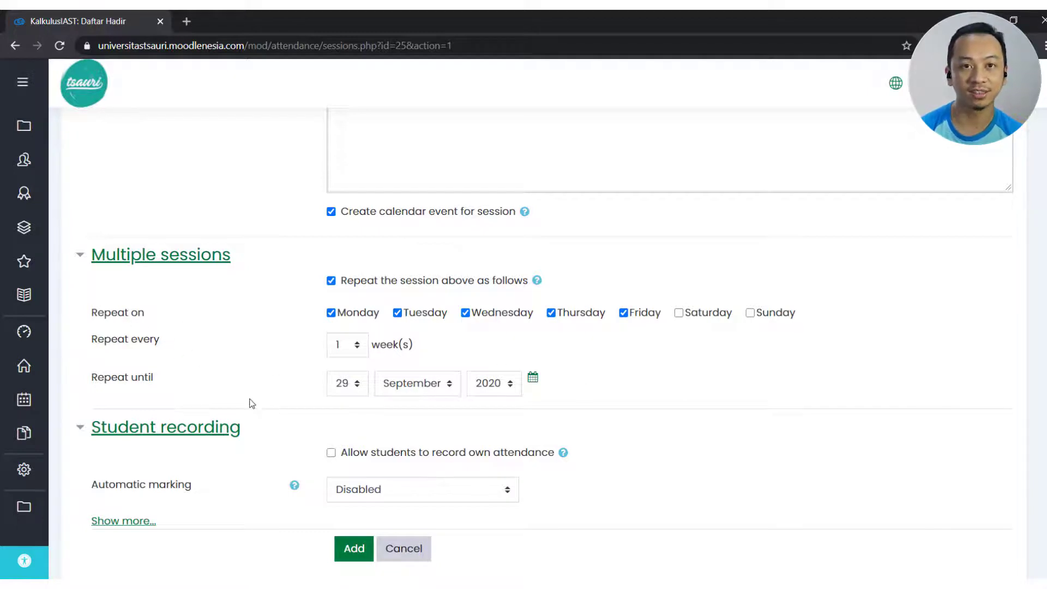
Set the session's repeat-until date to 5 October 2020.
{"action": "scroll", "coordinate": [299, 389], "scroll_direction": "down", "scroll_amount": 1}
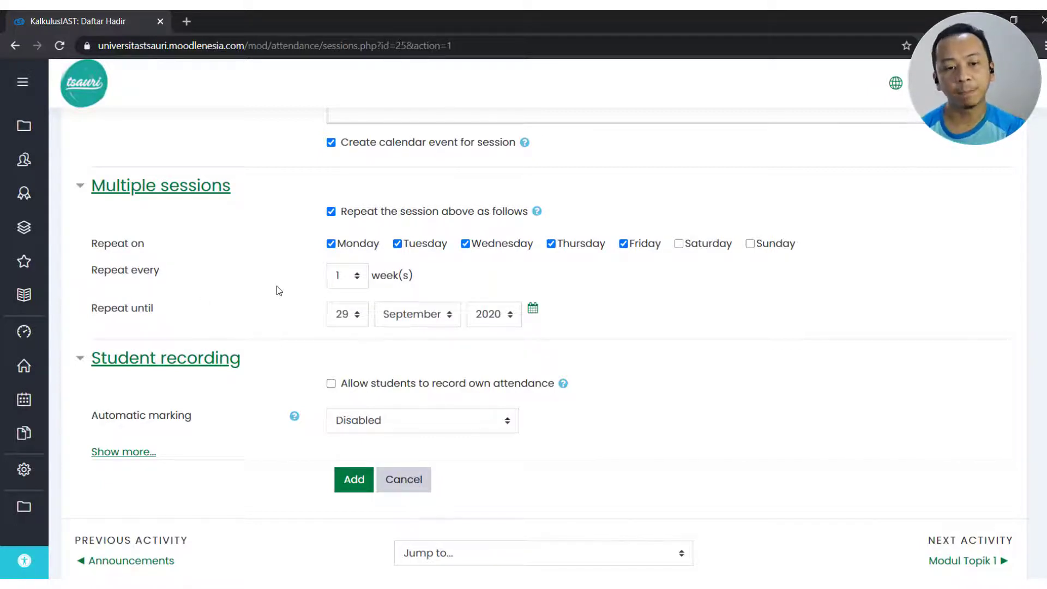
{"action": "left_click", "coordinate": [349, 314]}
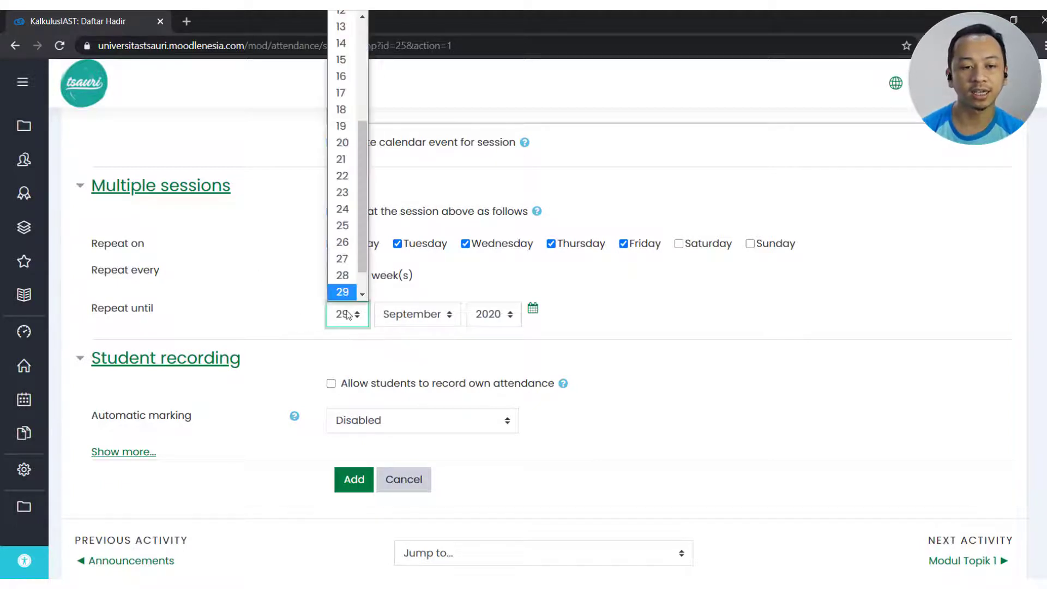
{"action": "scroll", "coordinate": [343, 163], "scroll_direction": "up", "scroll_amount": 3}
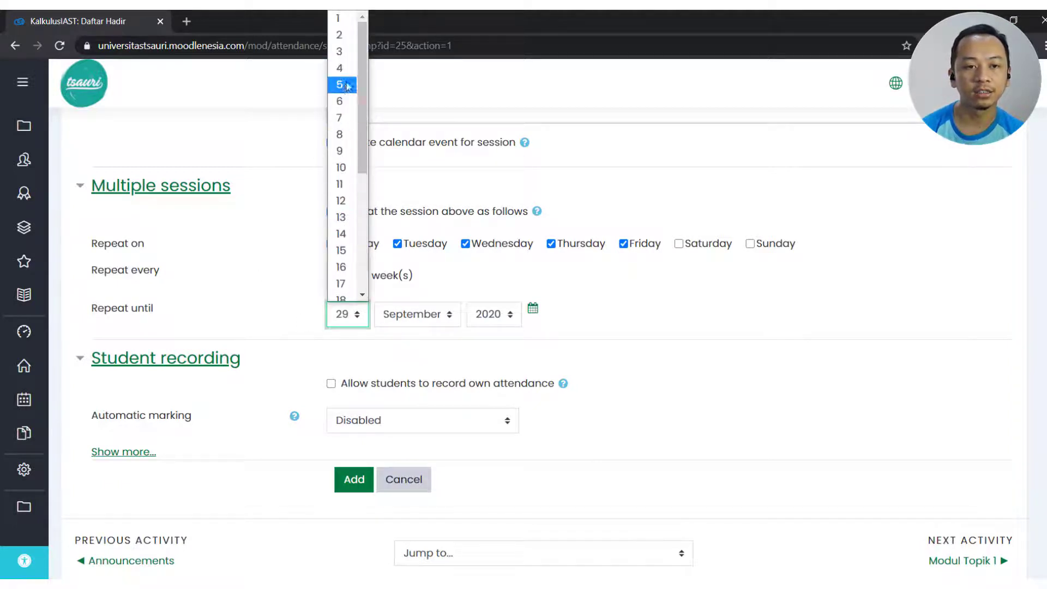
{"action": "left_click", "coordinate": [346, 86]}
{"action": "left_click", "coordinate": [421, 315]}
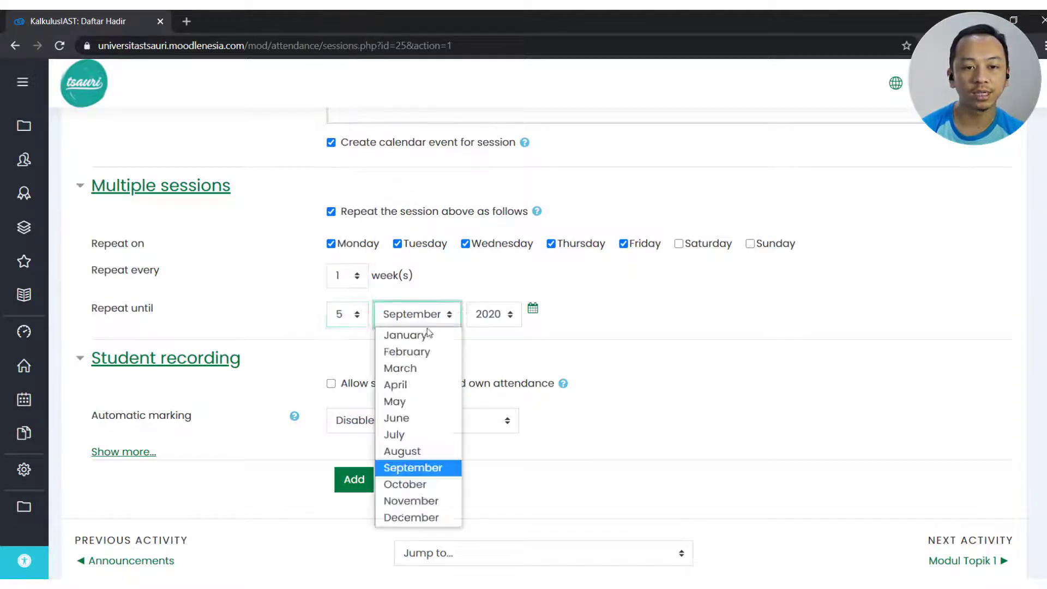
{"action": "left_click", "coordinate": [429, 486]}
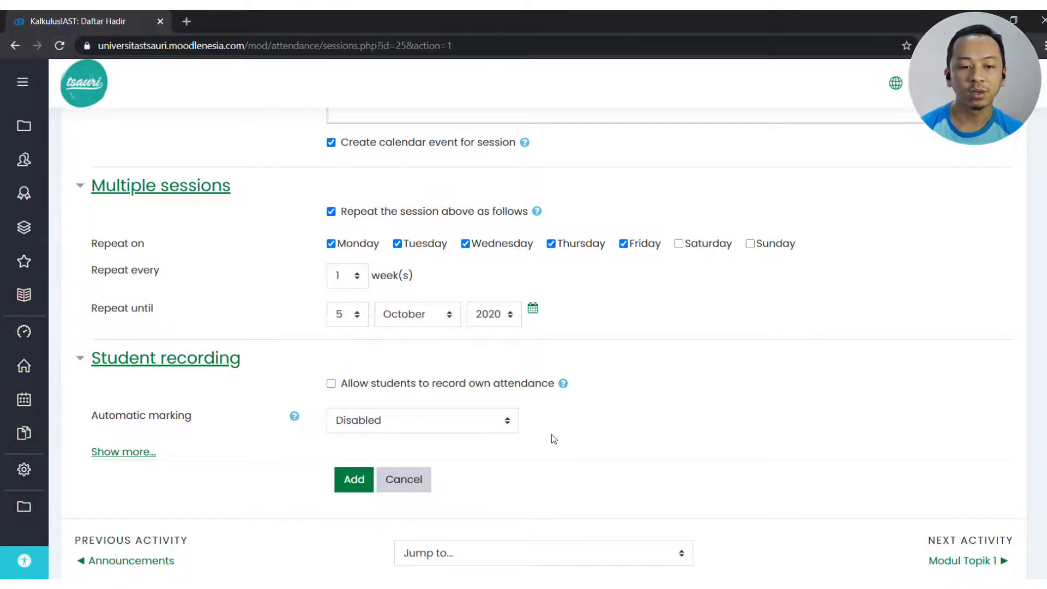
Allow students to record their own attendance and keep automatic marking set to Disabled.
{"action": "scroll", "coordinate": [556, 427], "scroll_direction": "down", "scroll_amount": 1}
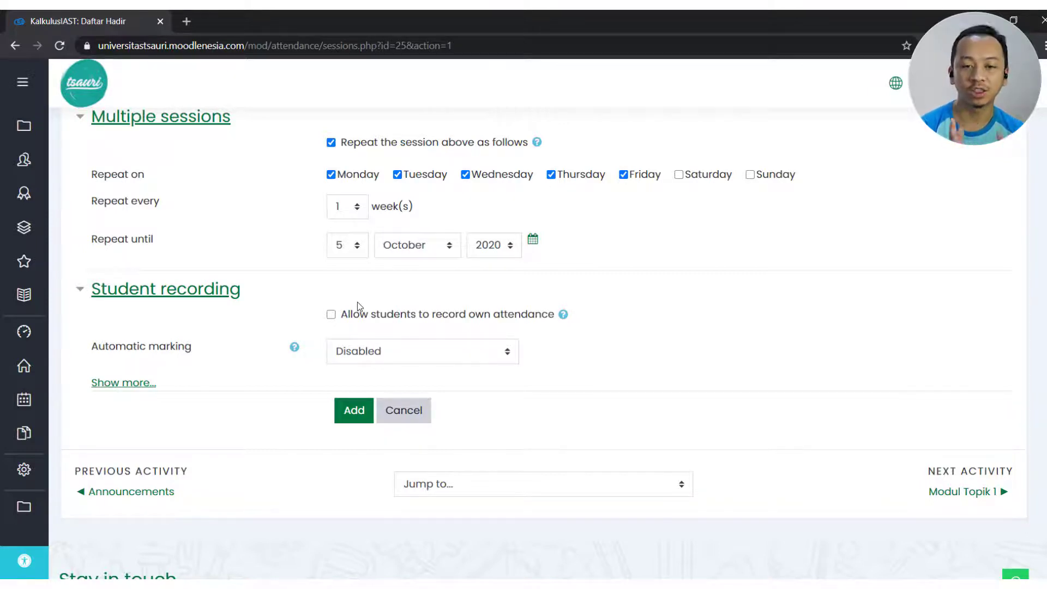
{"action": "left_click", "coordinate": [331, 314]}
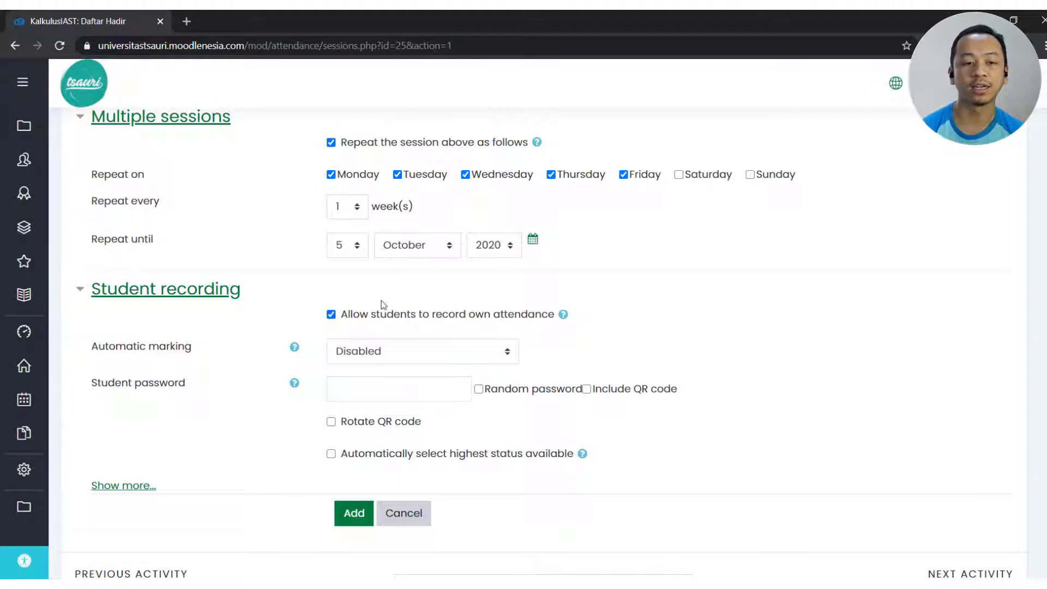
{"action": "scroll", "coordinate": [383, 308], "scroll_direction": "down", "scroll_amount": 1}
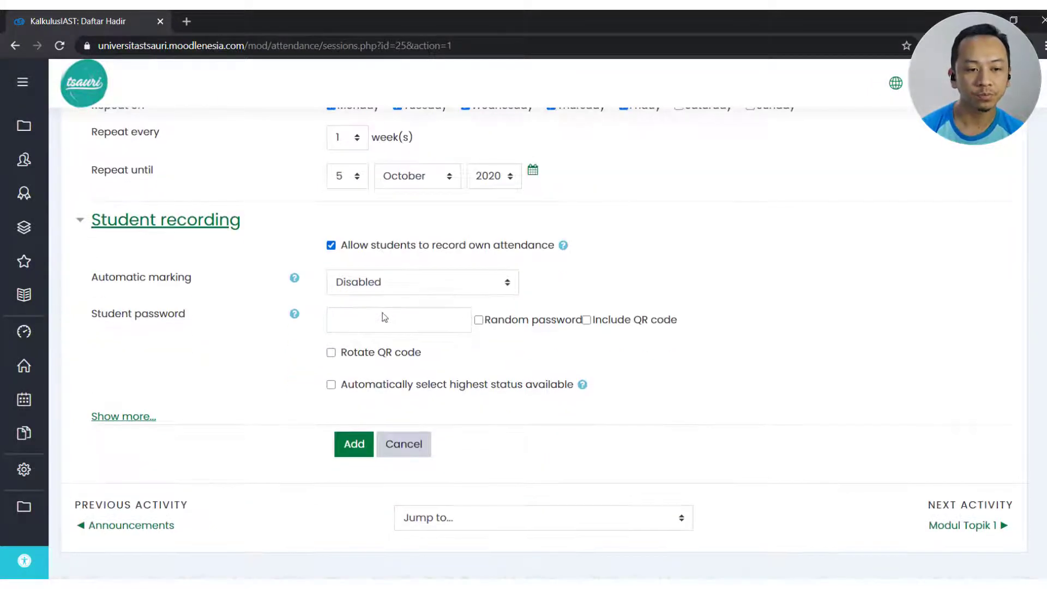
{"action": "left_click", "coordinate": [406, 289]}
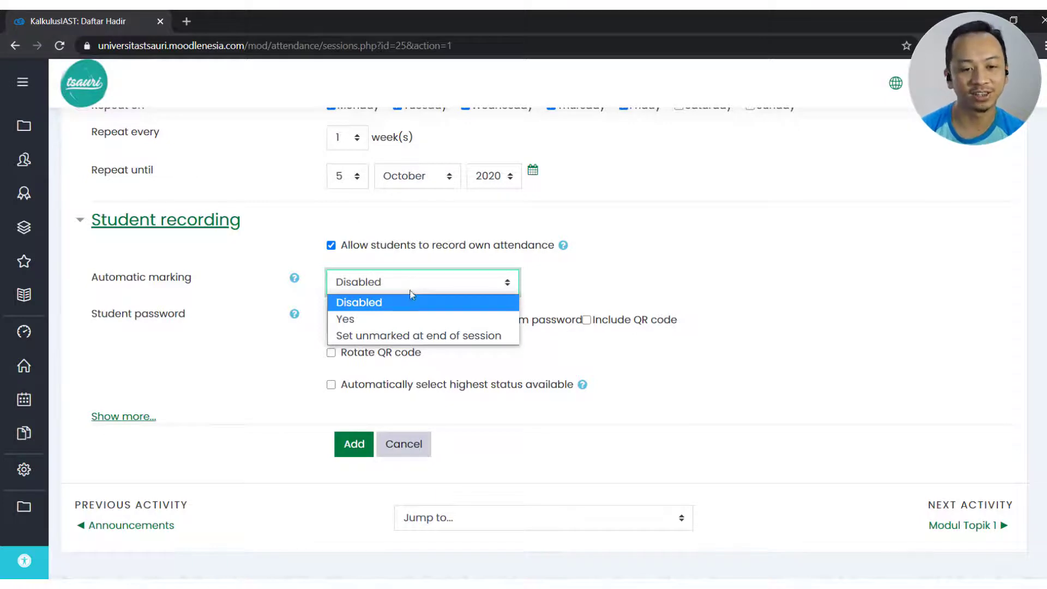
{"action": "left_click", "coordinate": [369, 304]}
{"action": "left_click", "coordinate": [640, 270]}
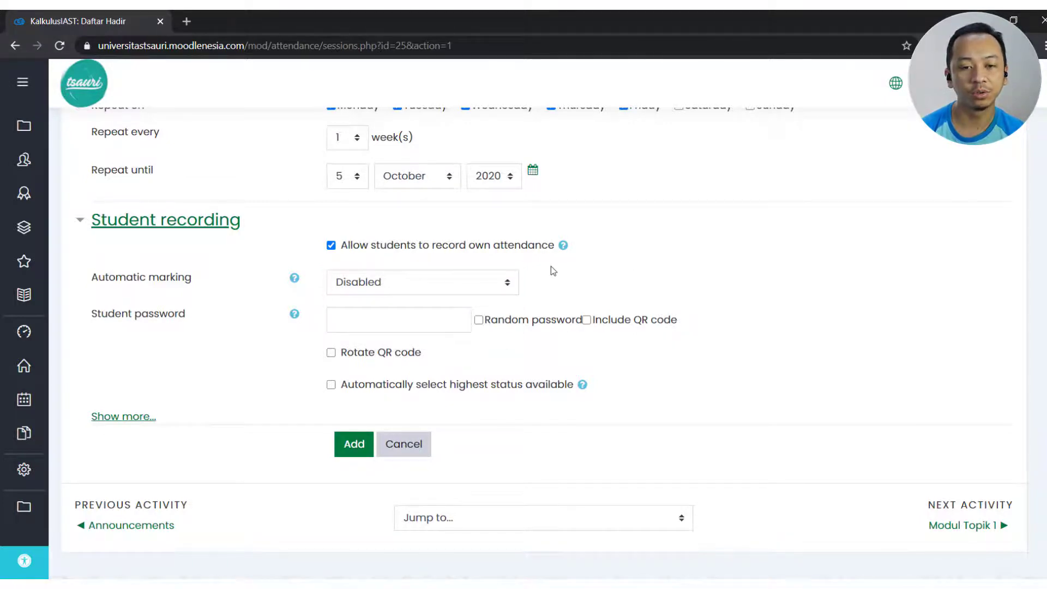
Try the random password, included QR code and rotating QR code options for student recording, and clear them again.
{"action": "left_click", "coordinate": [479, 320]}
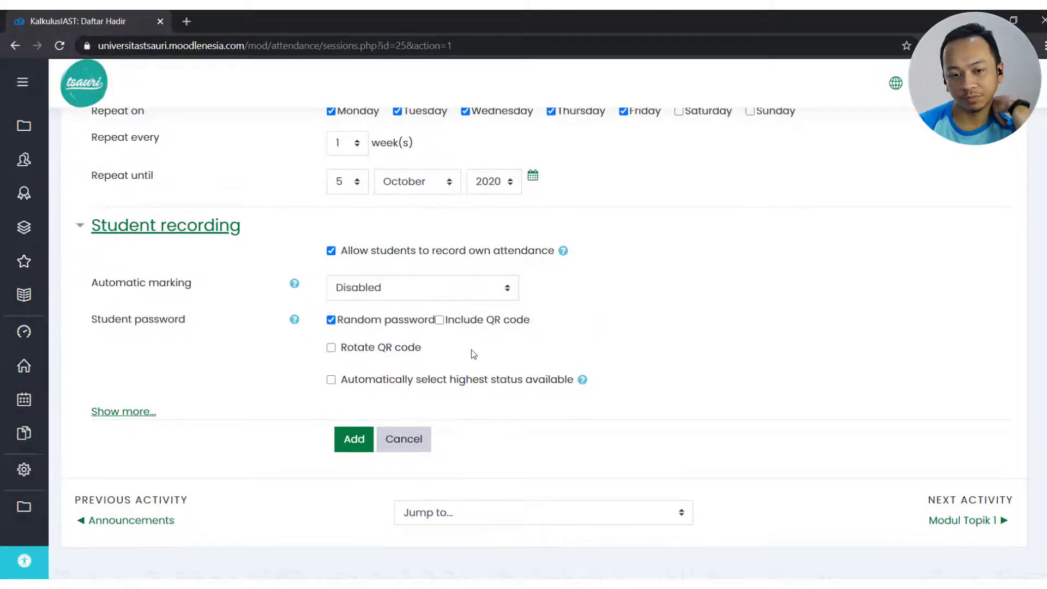
{"action": "left_click", "coordinate": [362, 320]}
{"action": "left_click", "coordinate": [415, 317]}
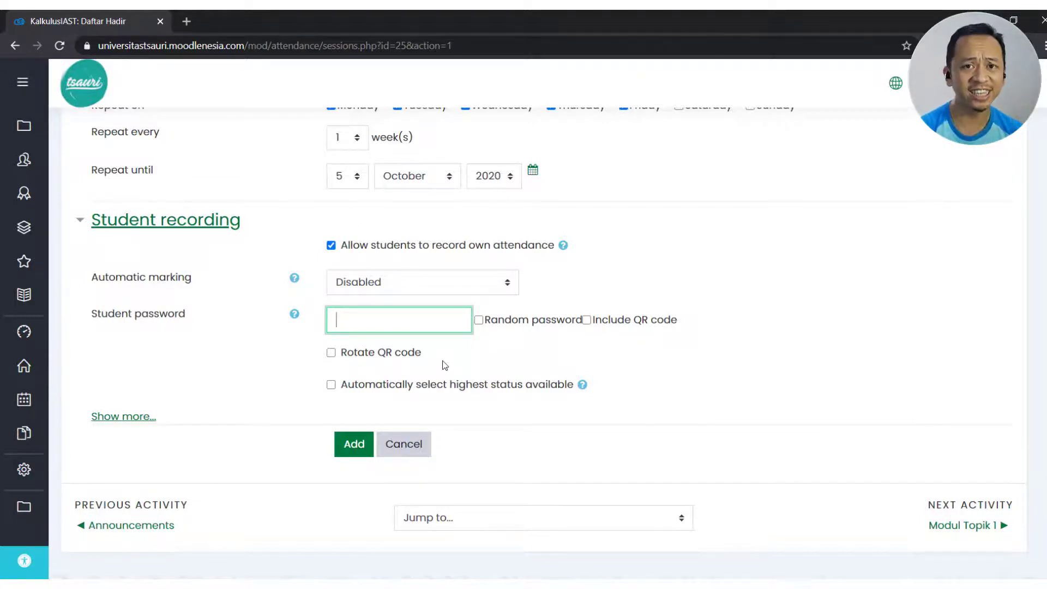
{"action": "left_click", "coordinate": [586, 320]}
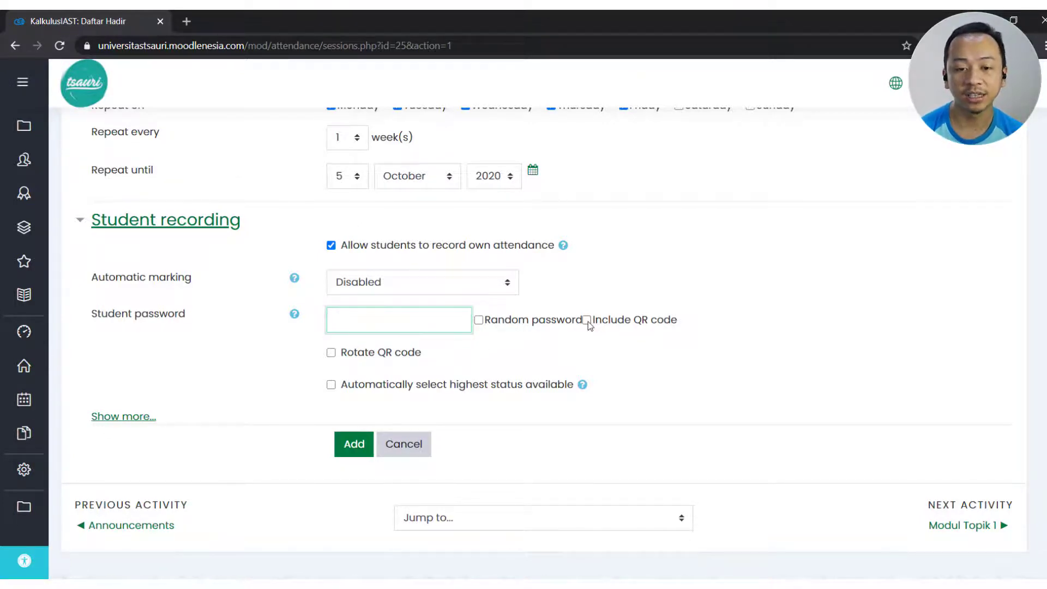
{"action": "left_click", "coordinate": [385, 358]}
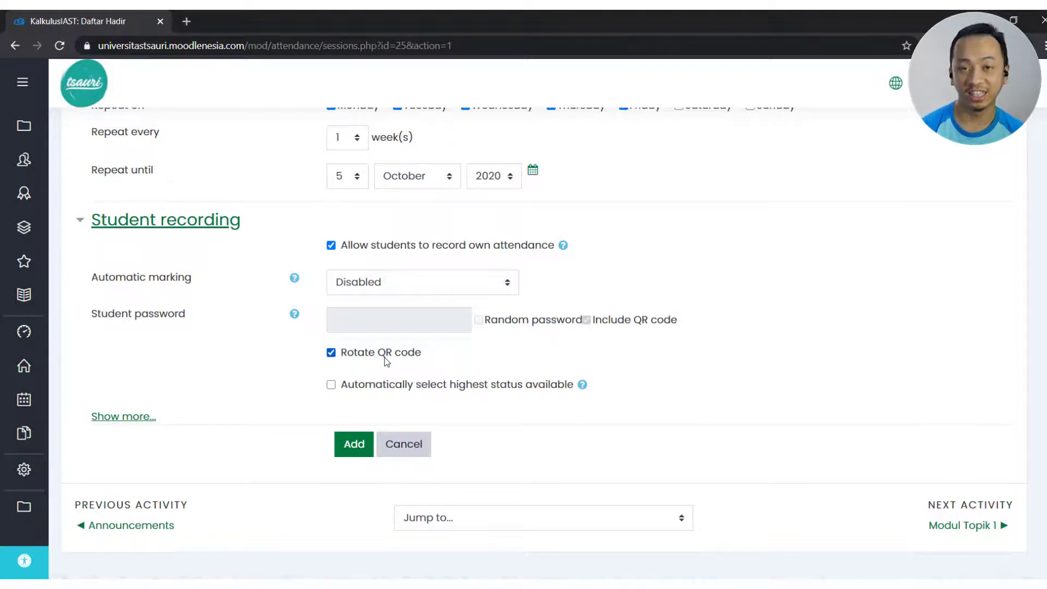
{"action": "left_click", "coordinate": [384, 358]}
{"action": "left_click", "coordinate": [587, 320]}
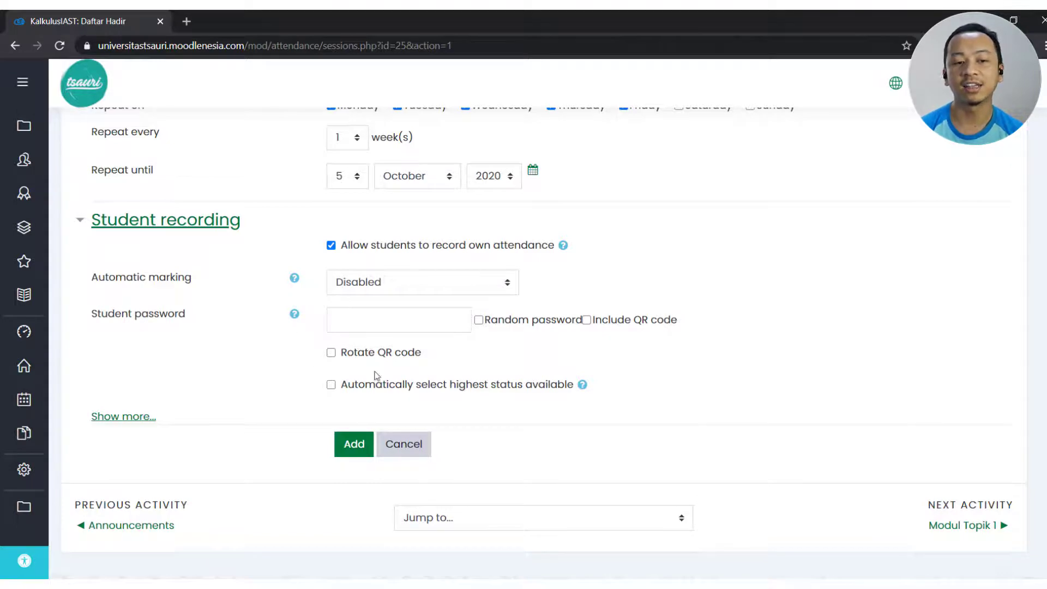
Check the completed session form and add the repeating sessions without a student password.
{"action": "scroll", "coordinate": [461, 306], "scroll_direction": "up", "scroll_amount": 7}
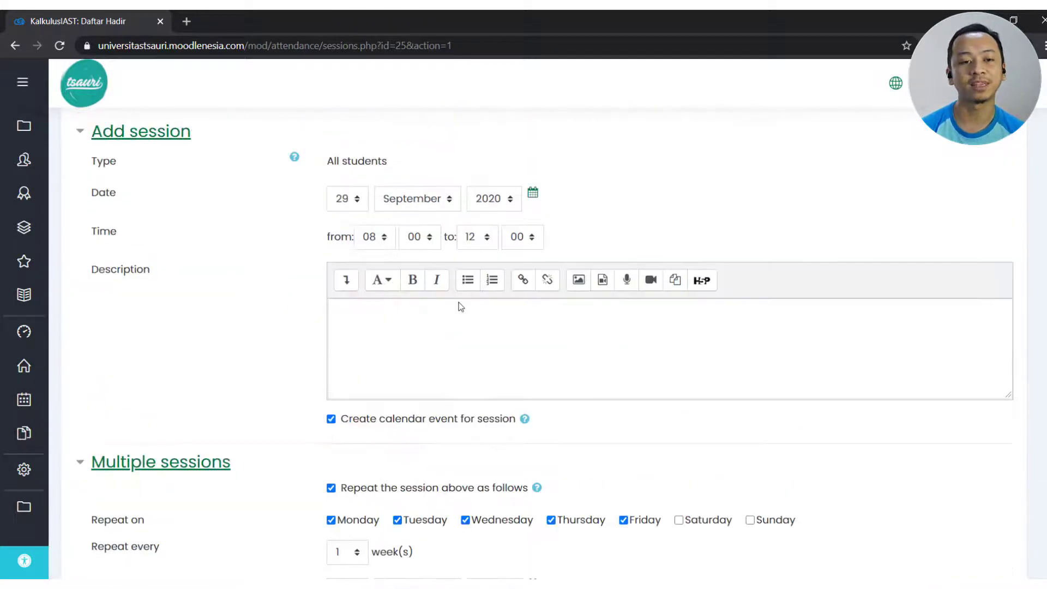
{"action": "scroll", "coordinate": [453, 348], "scroll_direction": "down", "scroll_amount": 8}
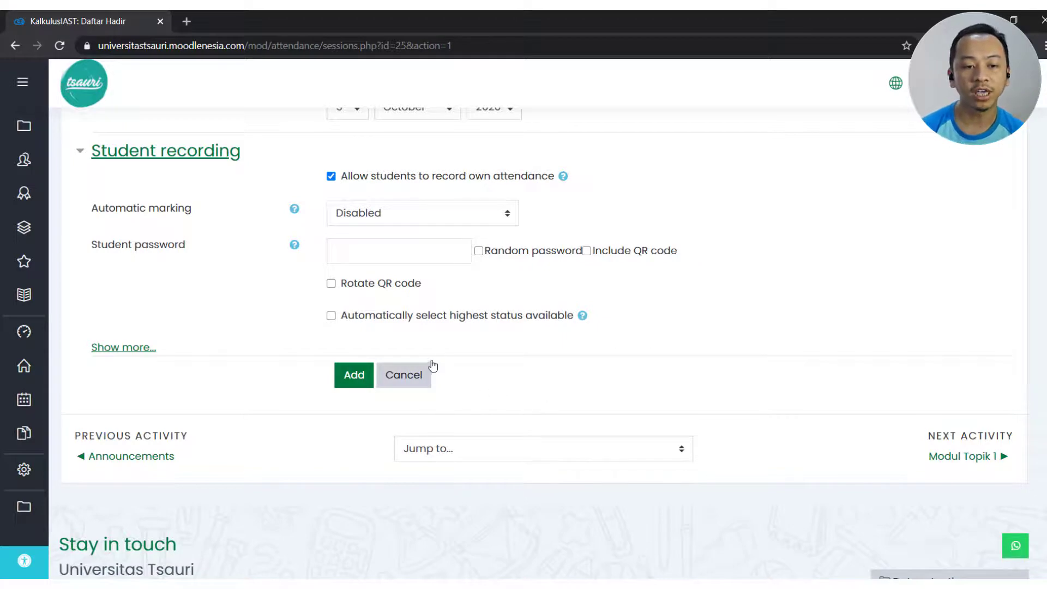
{"action": "left_click", "coordinate": [351, 379]}
{"action": "scroll", "coordinate": [482, 365], "scroll_direction": "up", "scroll_amount": 10}
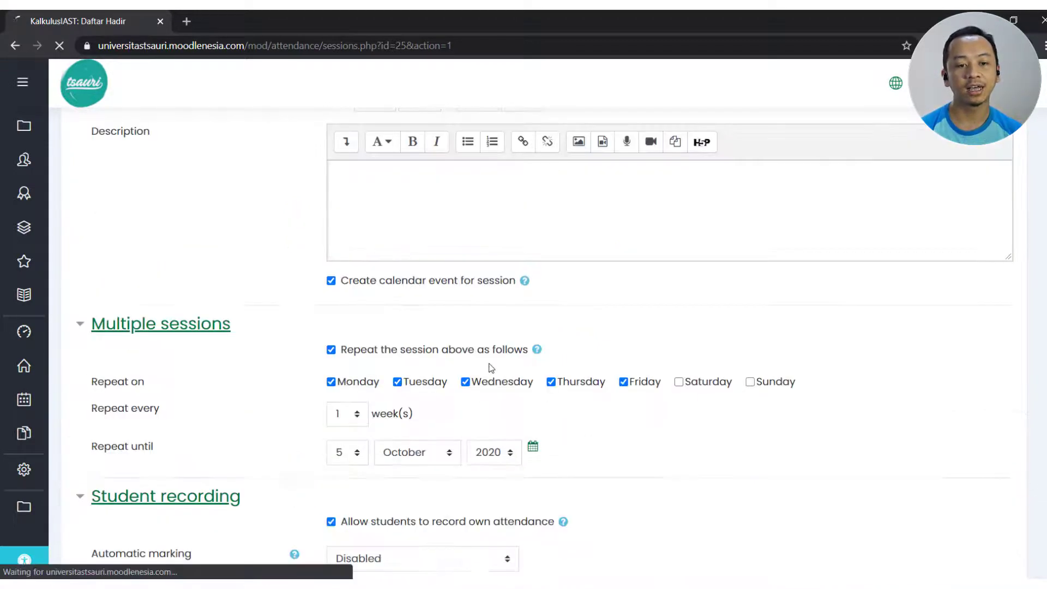
{"action": "scroll", "coordinate": [489, 367], "scroll_direction": "down", "scroll_amount": 3}
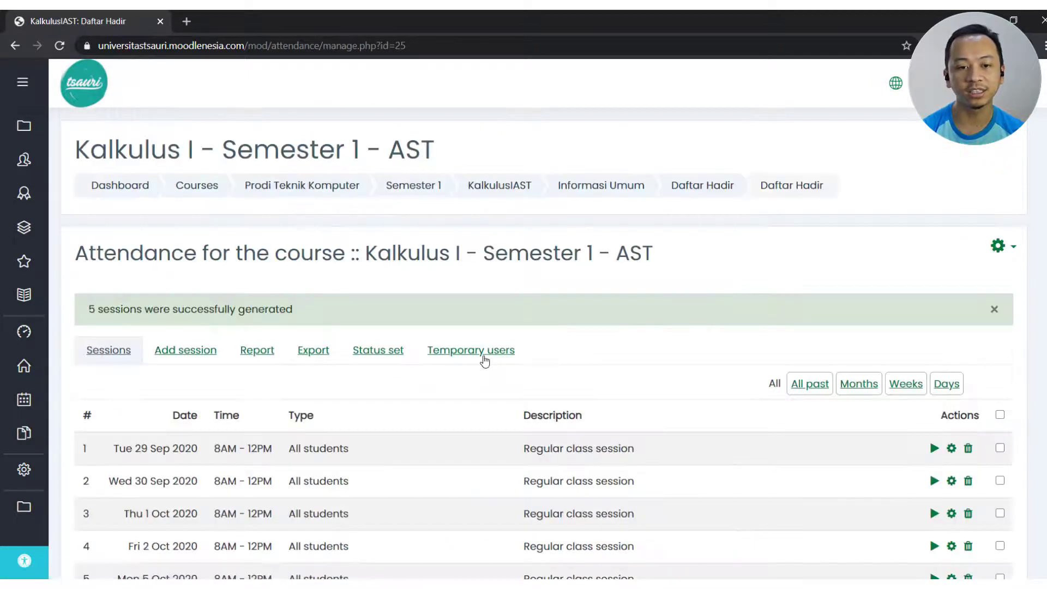
Review the session list, and open attendance taking for the 29 September 2020 session to examine its student list and status columns.
{"action": "scroll", "coordinate": [391, 320], "scroll_direction": "down", "scroll_amount": 4}
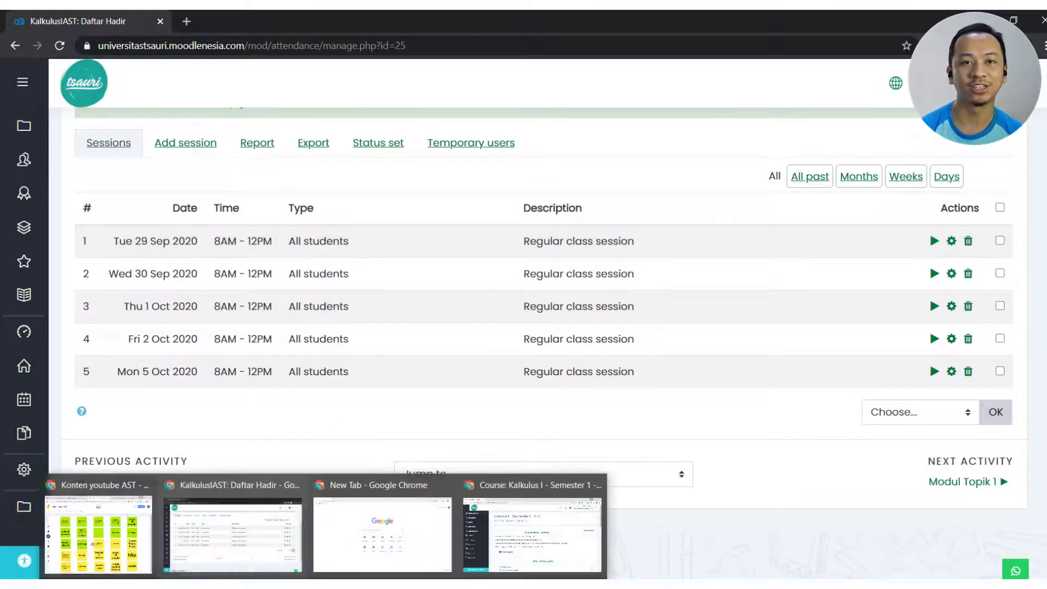
{"action": "scroll", "coordinate": [477, 426], "scroll_direction": "up", "scroll_amount": 2}
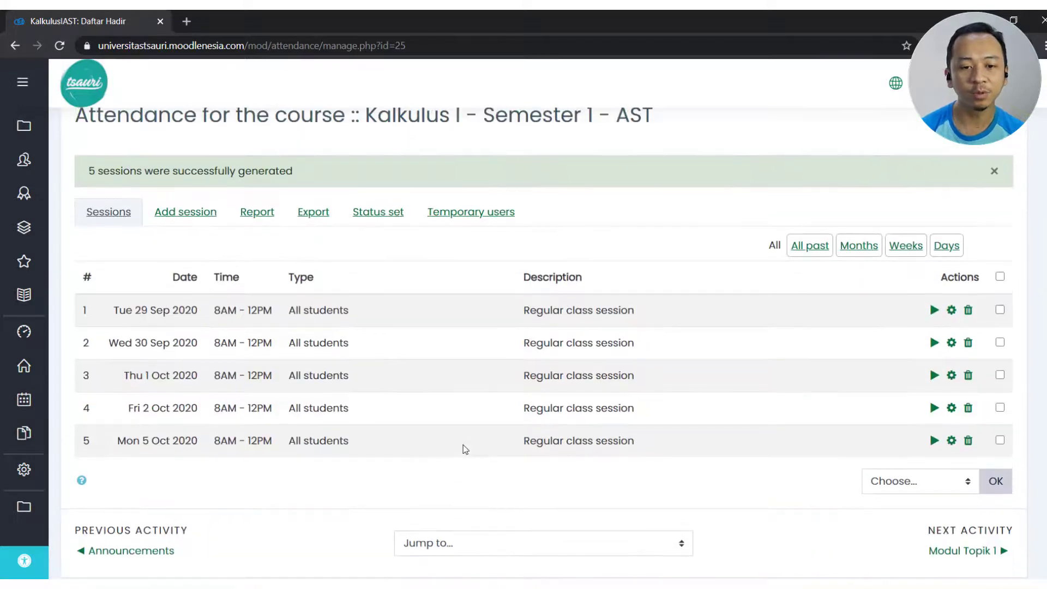
{"action": "scroll", "coordinate": [462, 448], "scroll_direction": "up", "scroll_amount": 3}
{"action": "scroll", "coordinate": [394, 285], "scroll_direction": "down", "scroll_amount": 3}
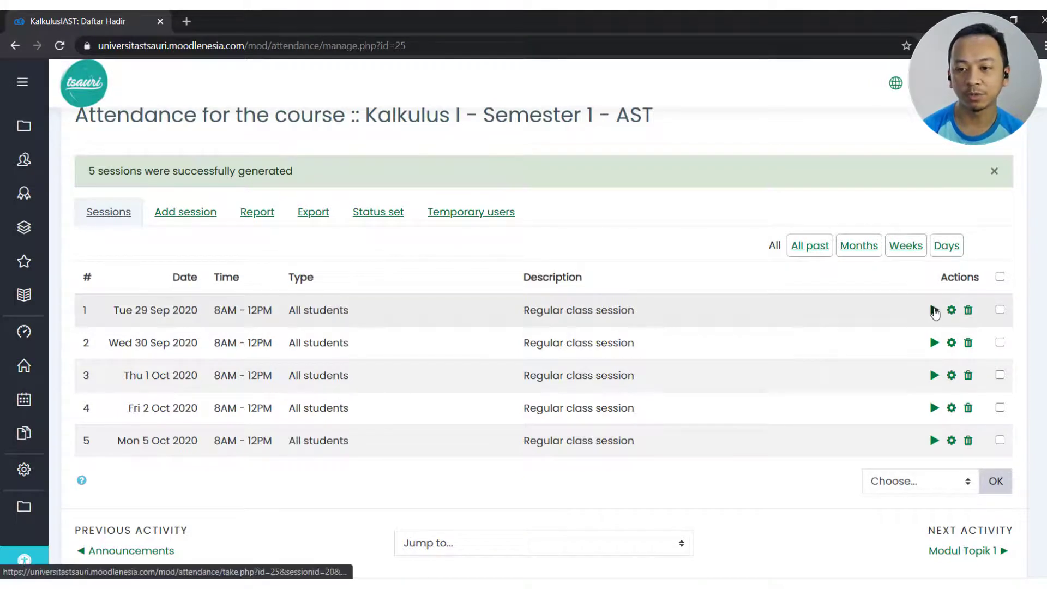
{"action": "left_click", "coordinate": [934, 311]}
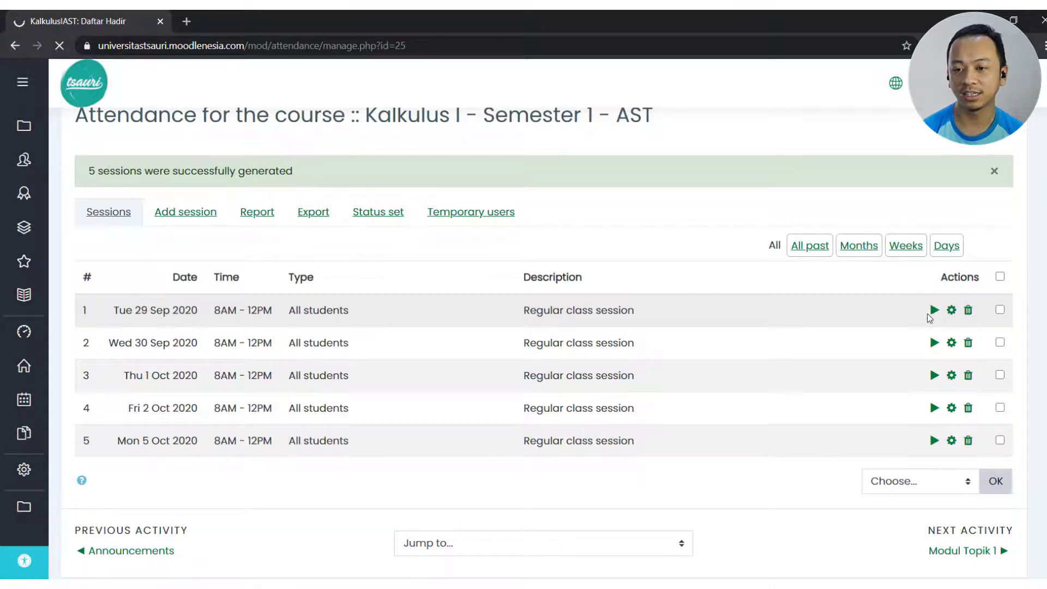
{"action": "scroll", "coordinate": [662, 338], "scroll_direction": "down", "scroll_amount": 5}
{"action": "scroll", "coordinate": [659, 349], "scroll_direction": "down", "scroll_amount": 1}
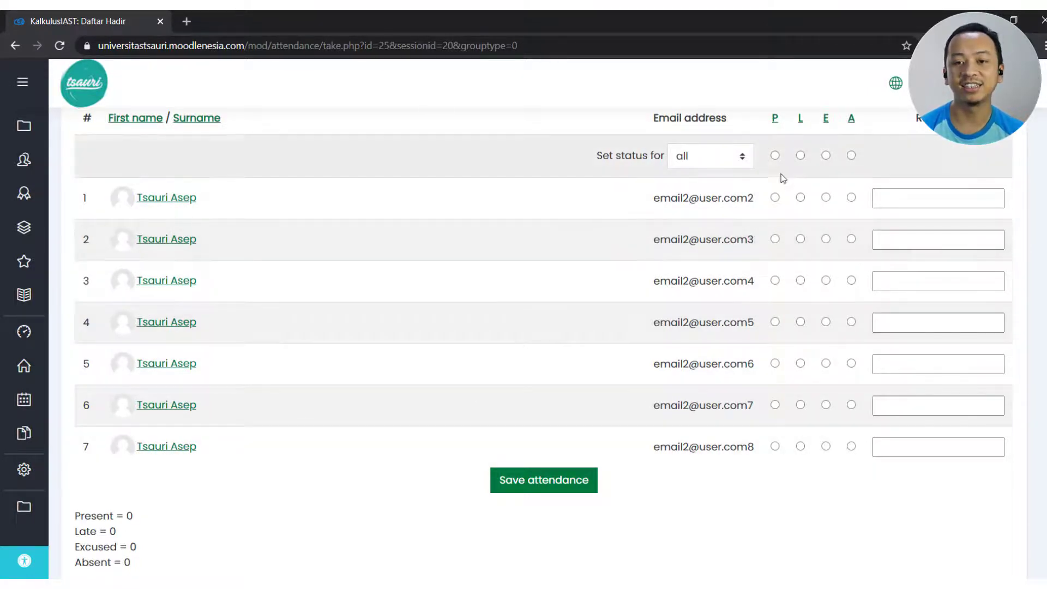
{"action": "scroll", "coordinate": [776, 205], "scroll_direction": "up", "scroll_amount": 1}
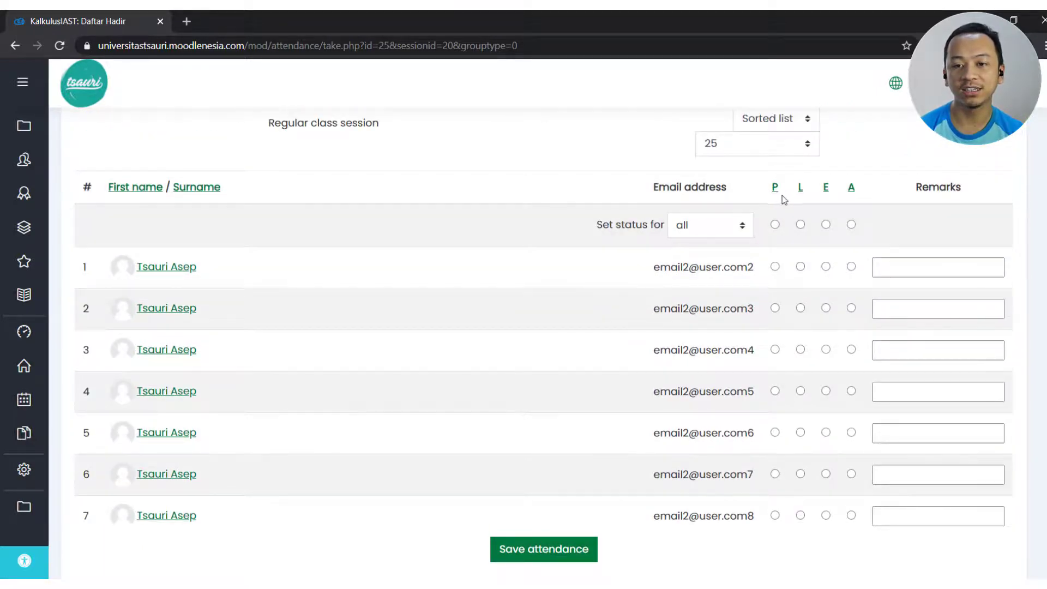
{"action": "scroll", "coordinate": [833, 201], "scroll_direction": "up", "scroll_amount": 2}
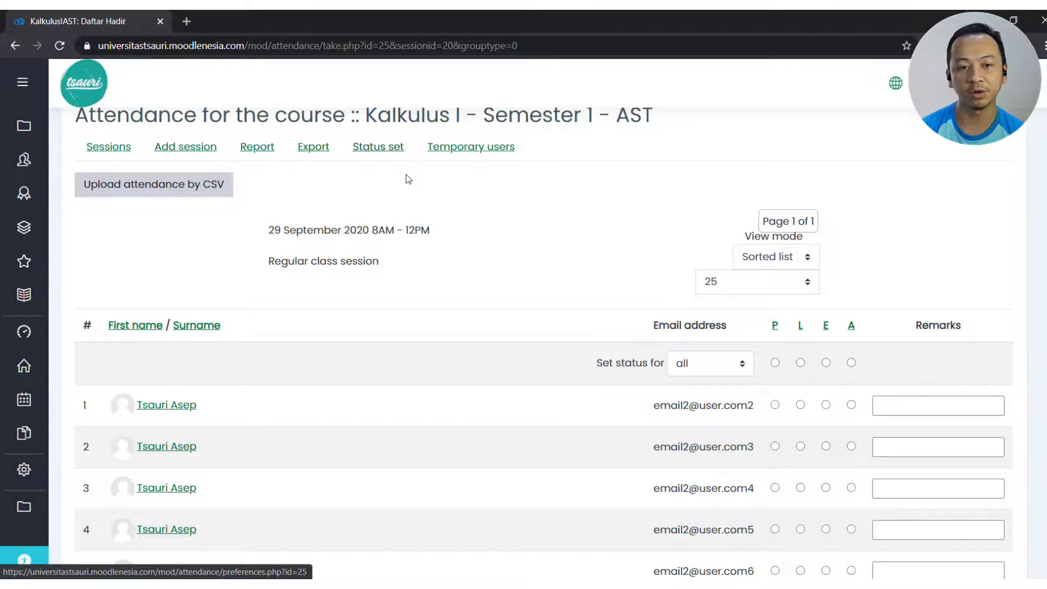
Open the attendance status set and review the descriptions of the Present, Late, Excused and Absent statuses.
{"action": "left_click", "coordinate": [392, 155]}
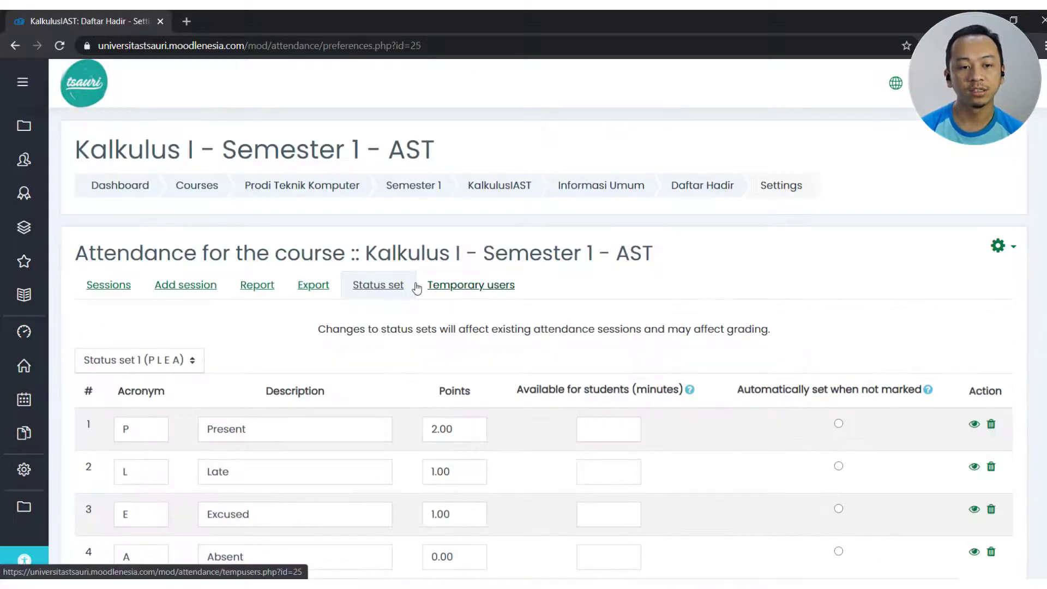
{"action": "scroll", "coordinate": [417, 288], "scroll_direction": "down", "scroll_amount": 3}
{"action": "left_click", "coordinate": [257, 293]}
{"action": "left_click", "coordinate": [272, 333]}
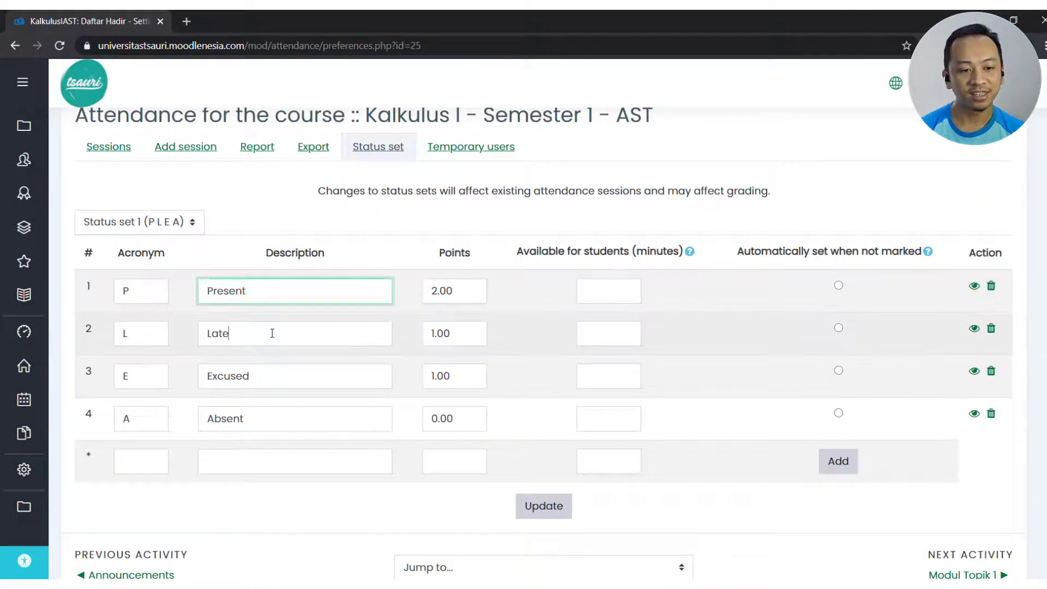
{"action": "left_click", "coordinate": [283, 373]}
{"action": "left_click", "coordinate": [297, 421]}
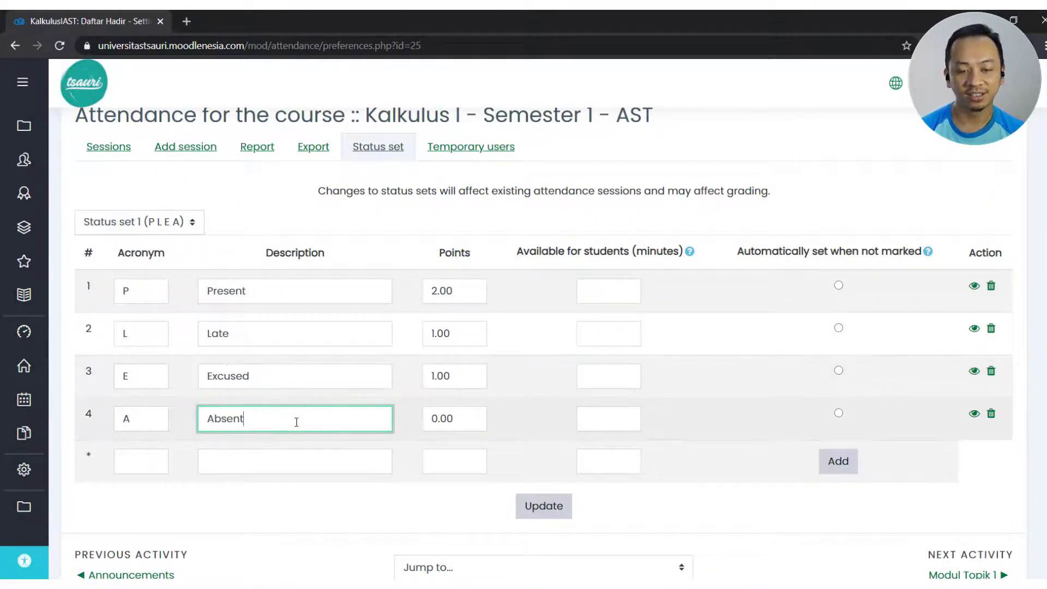
{"action": "left_click", "coordinate": [267, 338]}
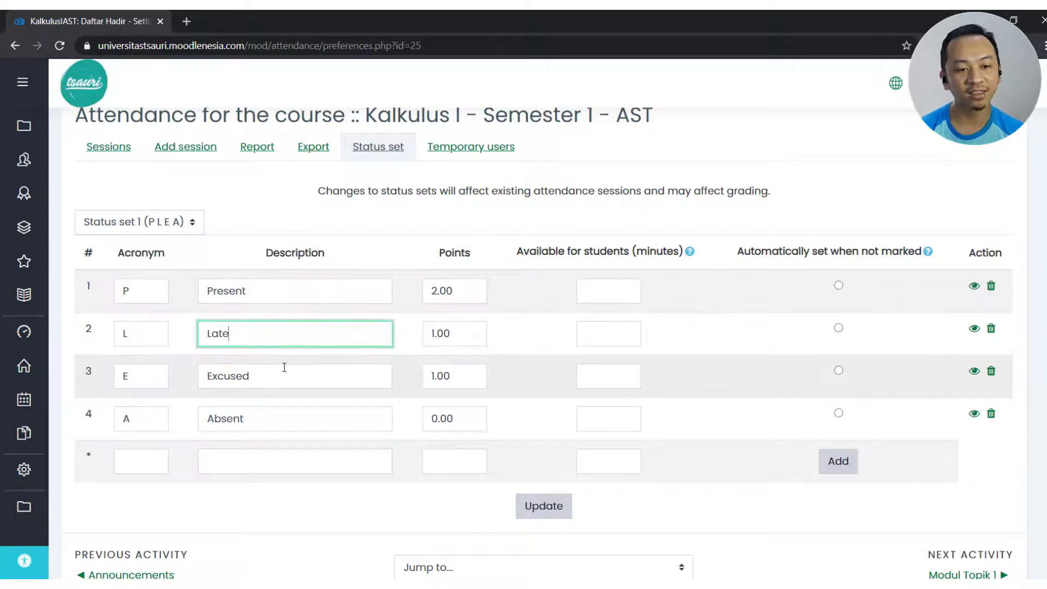
{"action": "left_click", "coordinate": [293, 381]}
{"action": "left_click", "coordinate": [290, 421]}
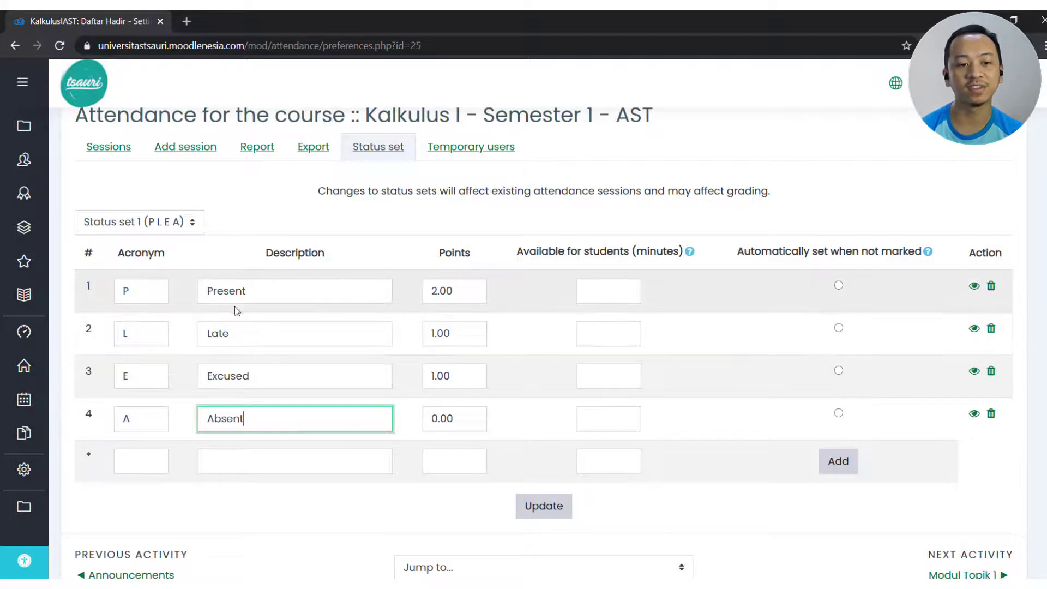
Change the four status descriptions to Hadir, Terlambat, Izin and Absen.
{"action": "left_click_drag", "start_coordinate": [251, 290], "coordinate": [184, 288]}
{"action": "type", "text": "Hadir"}
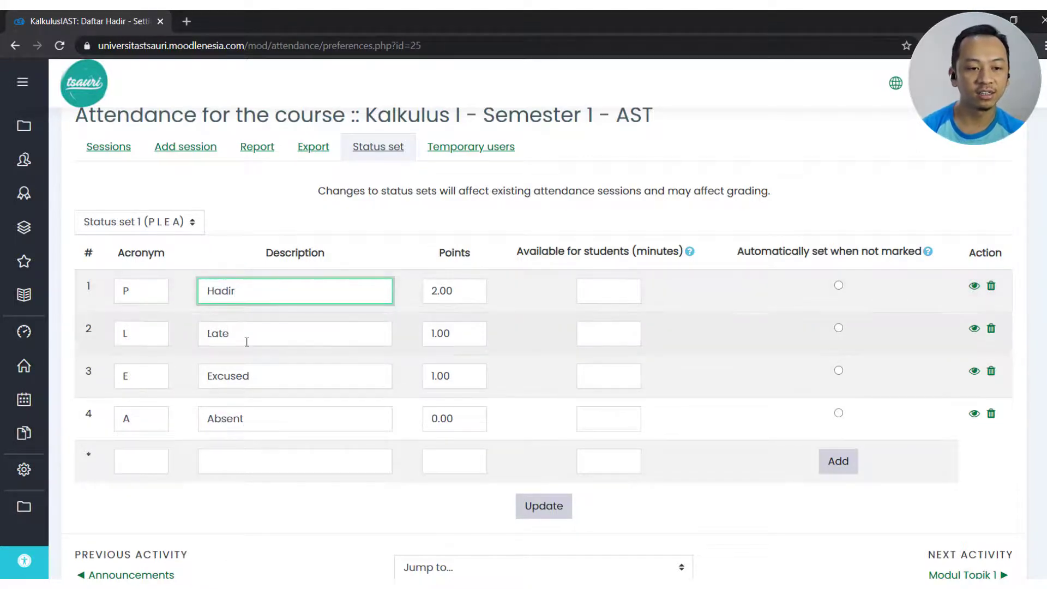
{"action": "left_click_drag", "start_coordinate": [245, 335], "coordinate": [186, 343]}
{"action": "type", "text": "Terlambat"}
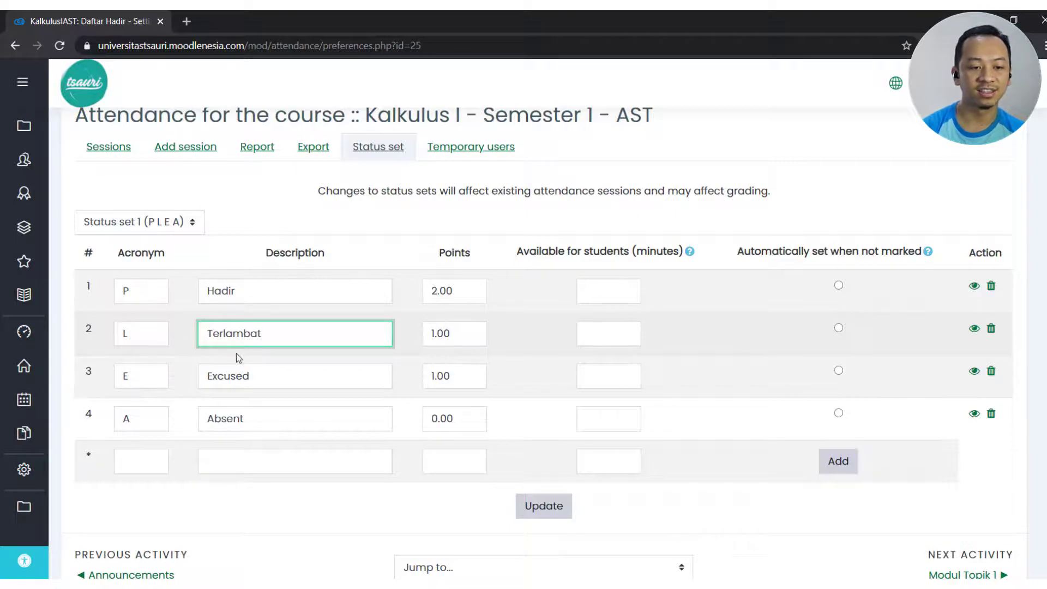
{"action": "left_click_drag", "start_coordinate": [264, 384], "coordinate": [164, 397]}
{"action": "type", "text": "Izin"}
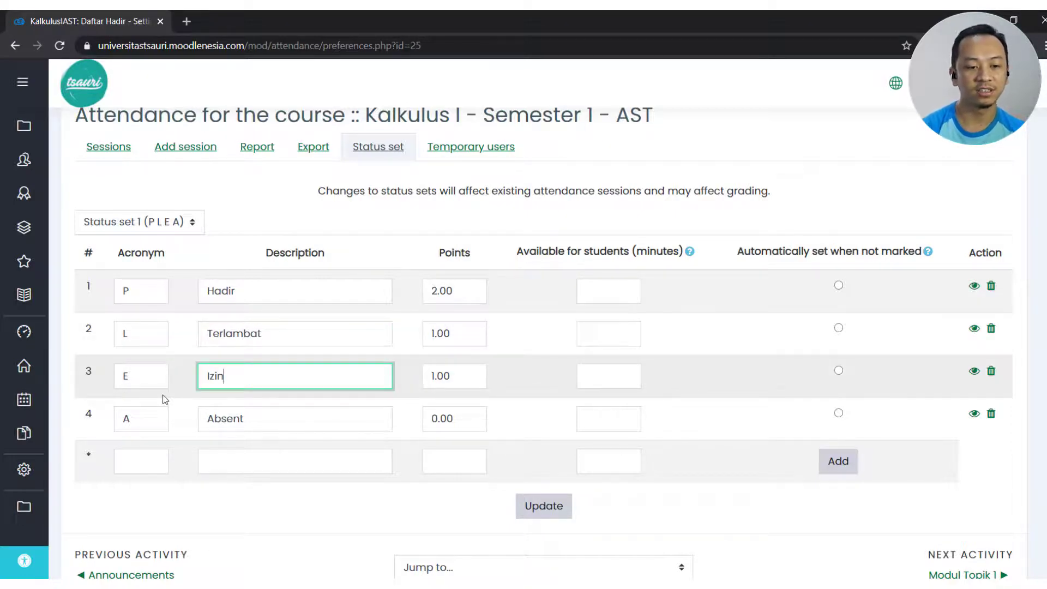
{"action": "left_click", "coordinate": [269, 429]}
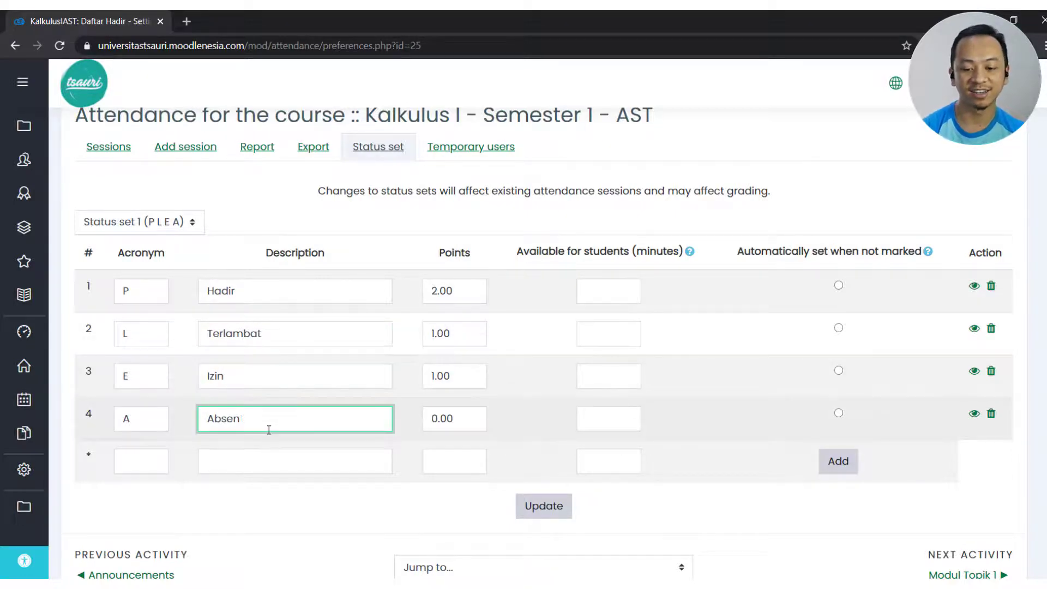
Set the acronyms of the first three statuses to H, T and I, and update the status set.
{"action": "double_click", "coordinate": [133, 290]}
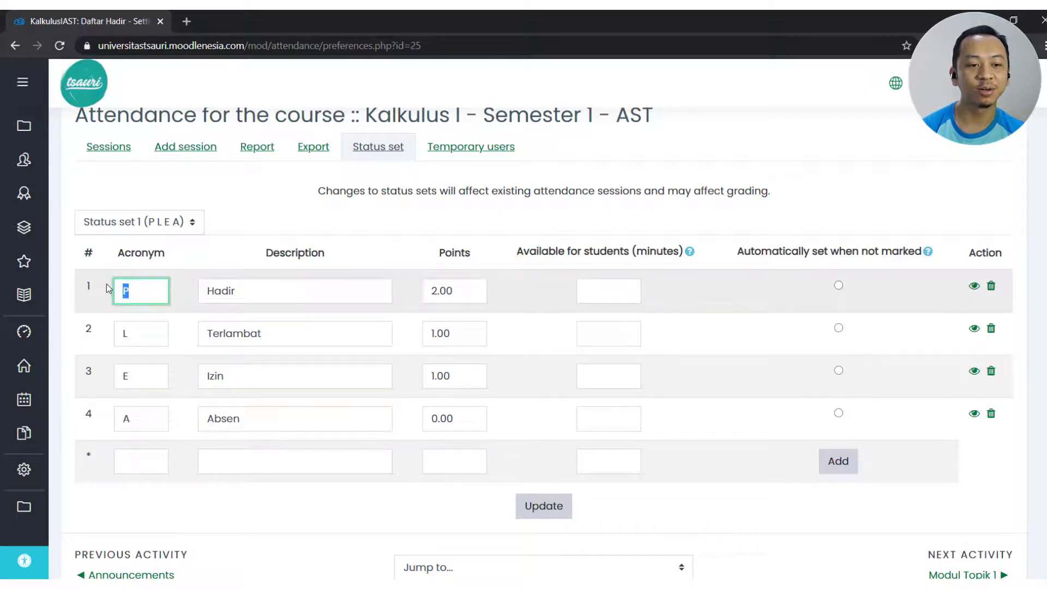
{"action": "type", "text": "H"}
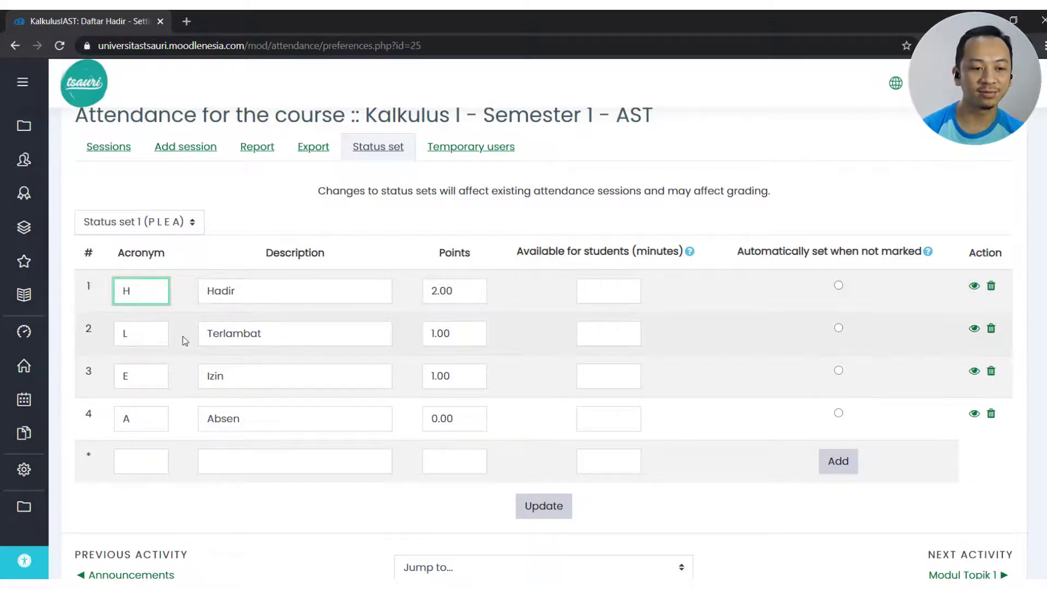
{"action": "double_click", "coordinate": [135, 333]}
{"action": "type", "text": "T"}
{"action": "double_click", "coordinate": [131, 376]}
{"action": "type", "text": "I"}
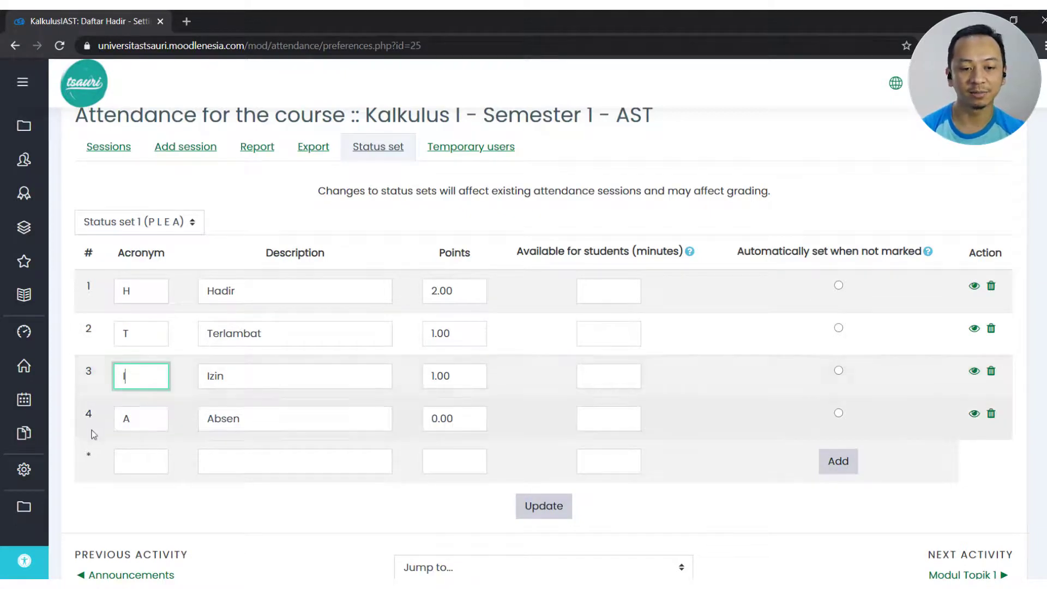
{"action": "left_click", "coordinate": [544, 505]}
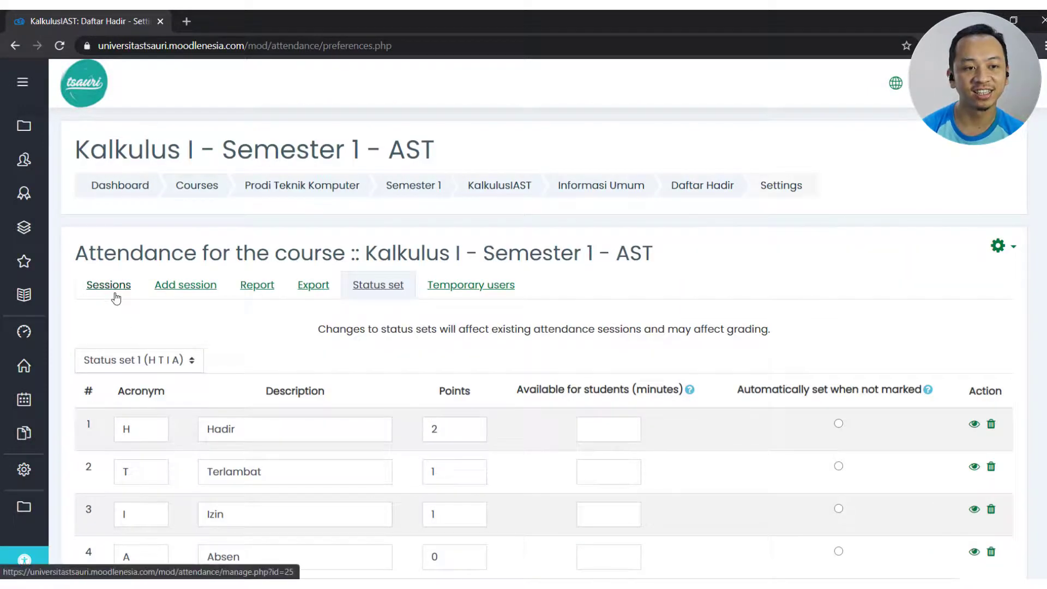
Open attendance taking for the 29 September 2020 session and set the status of all students to H.
{"action": "left_click", "coordinate": [115, 294]}
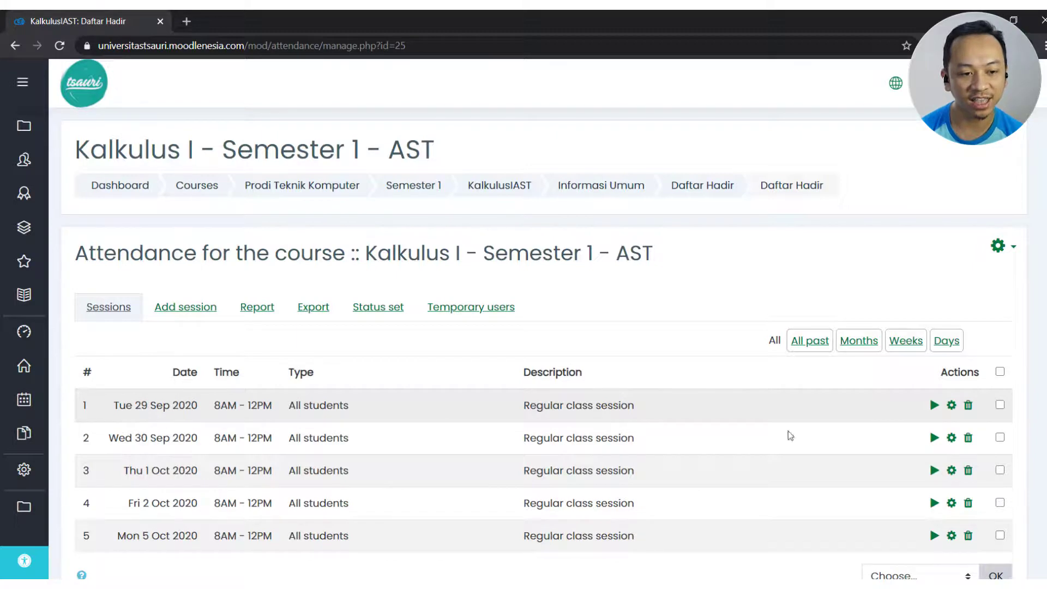
{"action": "left_click", "coordinate": [933, 404]}
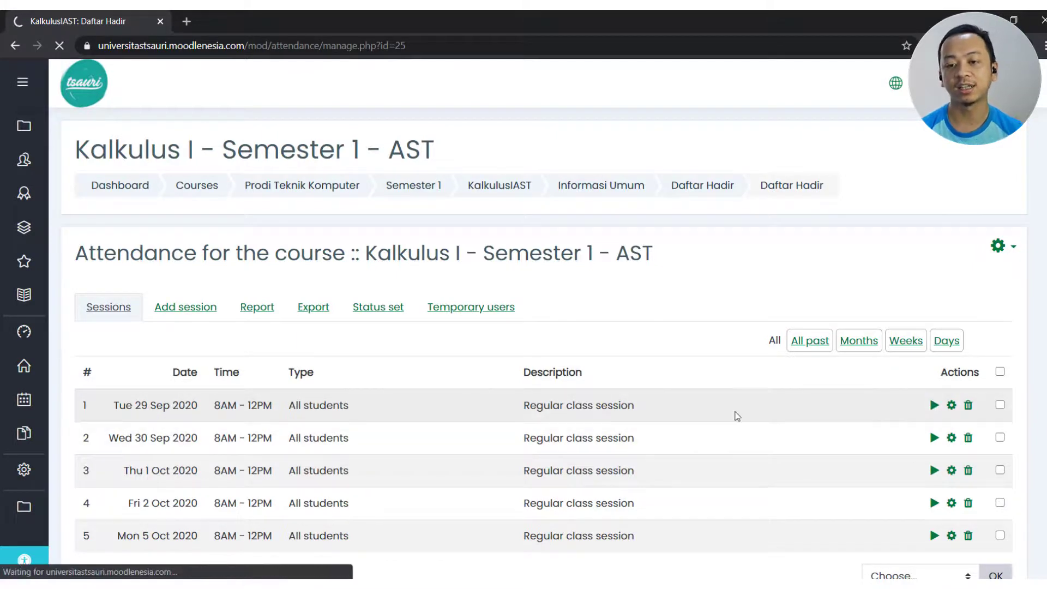
{"action": "scroll", "coordinate": [735, 423], "scroll_direction": "down", "scroll_amount": 5}
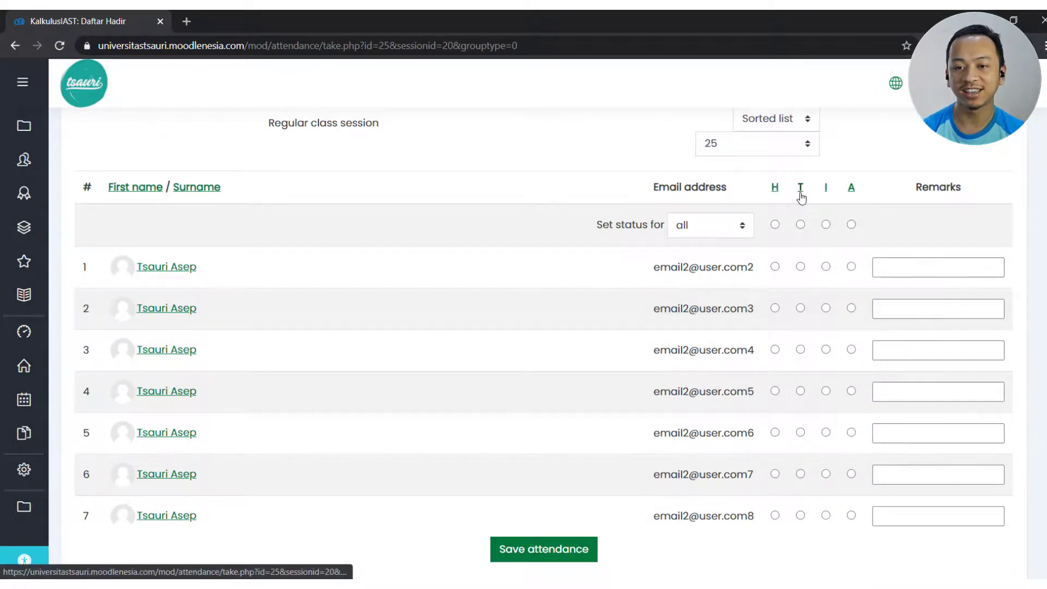
{"action": "left_click", "coordinate": [776, 226]}
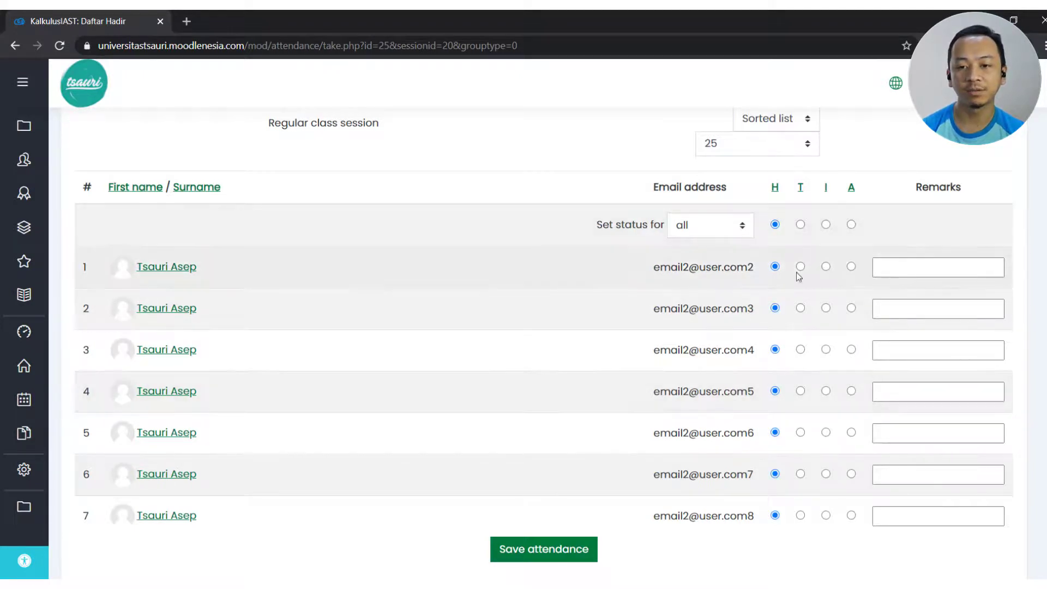
Mark student 7 as A, student 6 as I and student 5 as T, and save the attendance.
{"action": "left_click", "coordinate": [851, 516]}
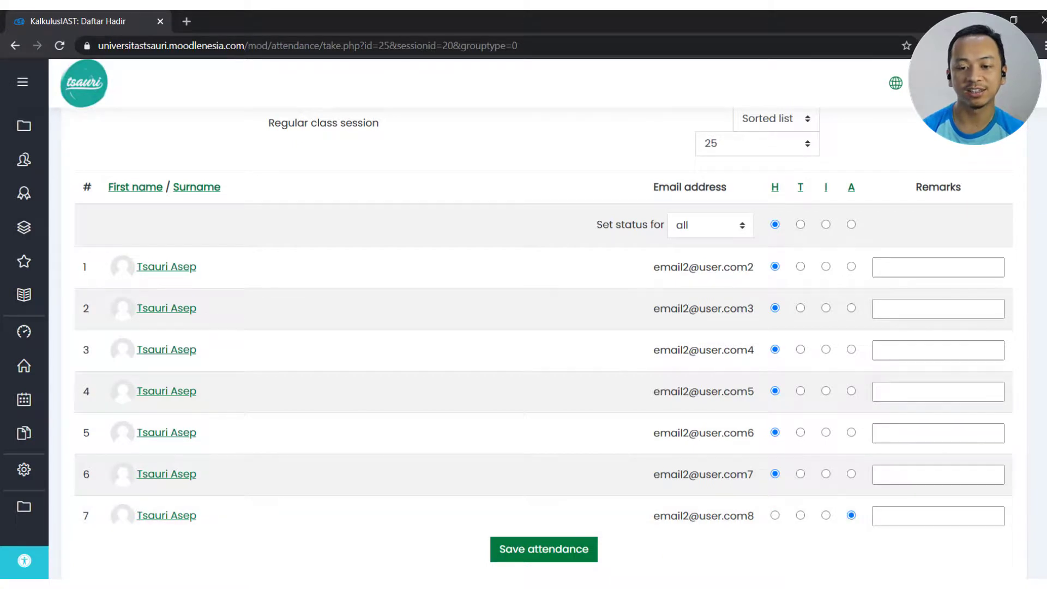
{"action": "left_click", "coordinate": [826, 475]}
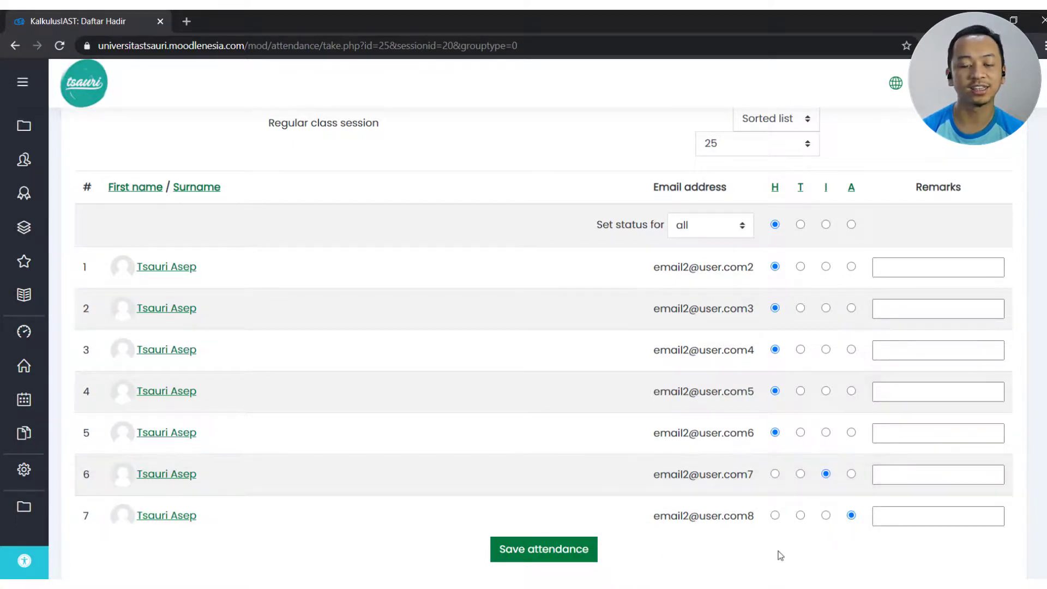
{"action": "left_click", "coordinate": [800, 433]}
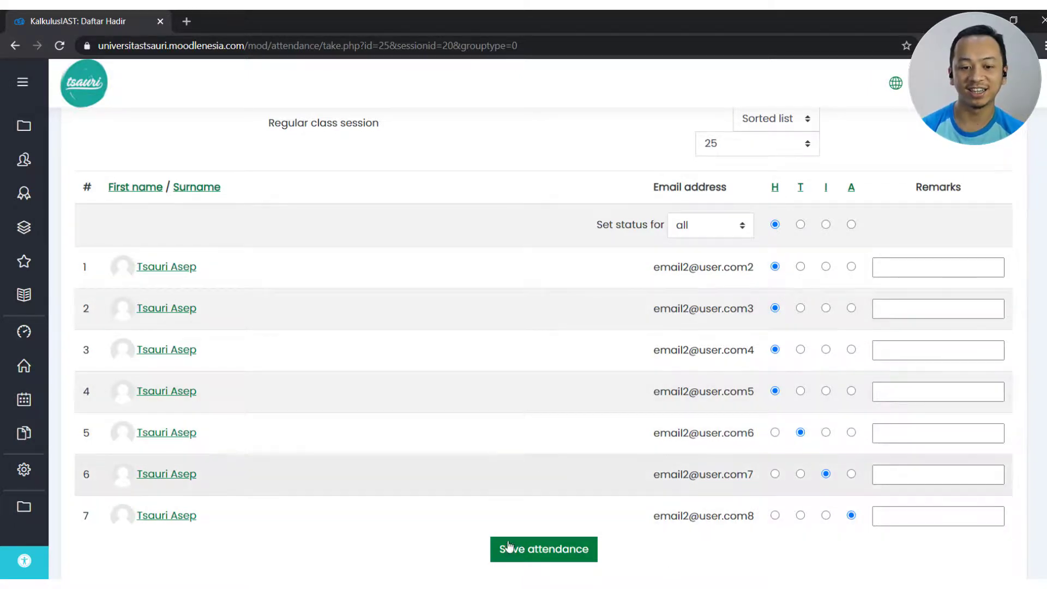
{"action": "left_click", "coordinate": [535, 551]}
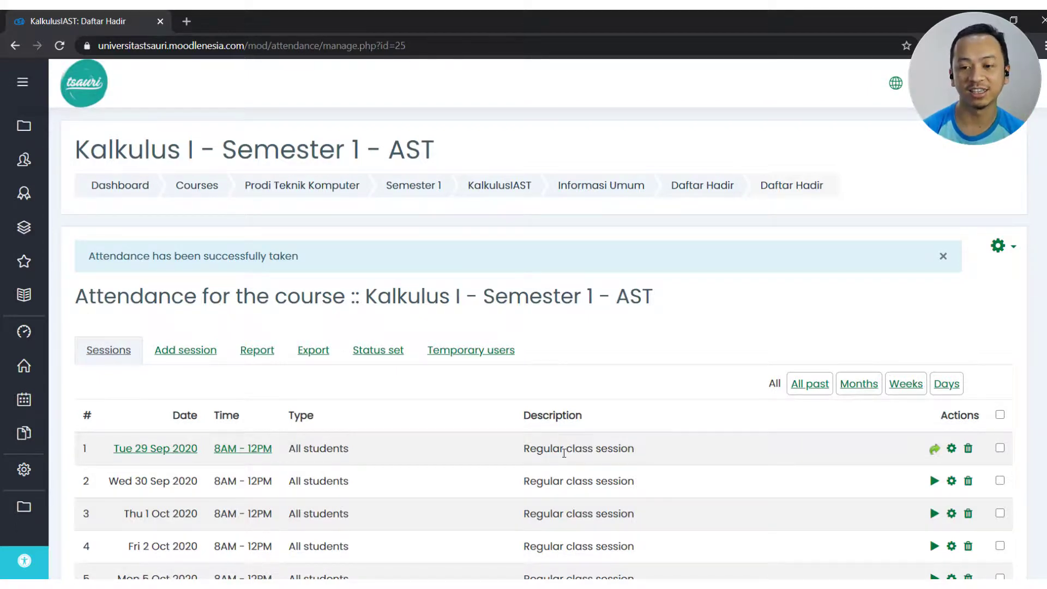
Switch to the student's browser window, reload the Kalkulus I course page and open the Daftar Hadir activity.
{"action": "mouse_move", "coordinate": [323, 586]}
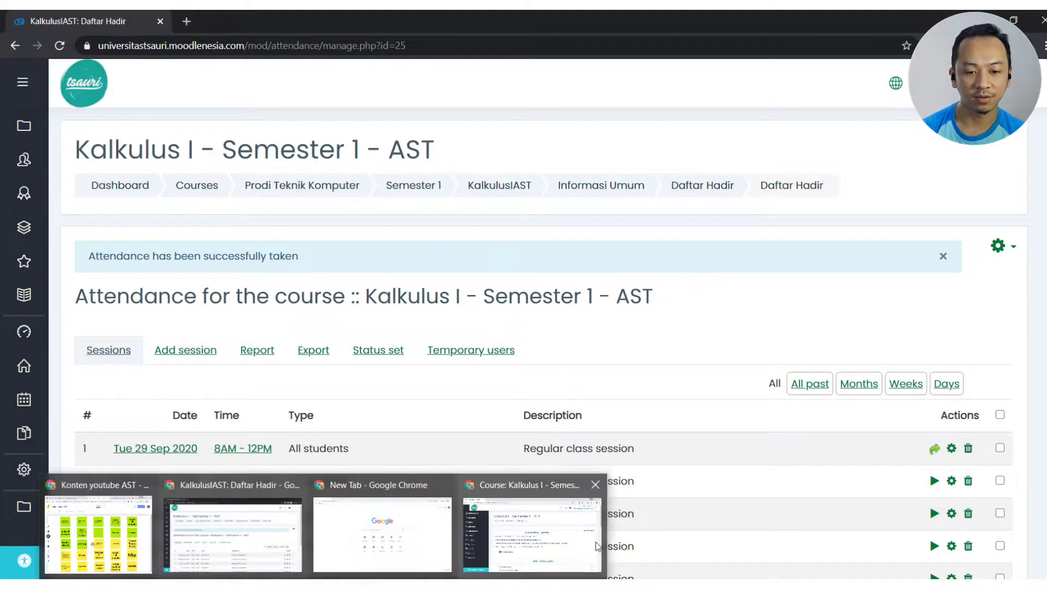
{"action": "left_click", "coordinate": [516, 557]}
{"action": "scroll", "coordinate": [640, 338], "scroll_direction": "down", "scroll_amount": 7}
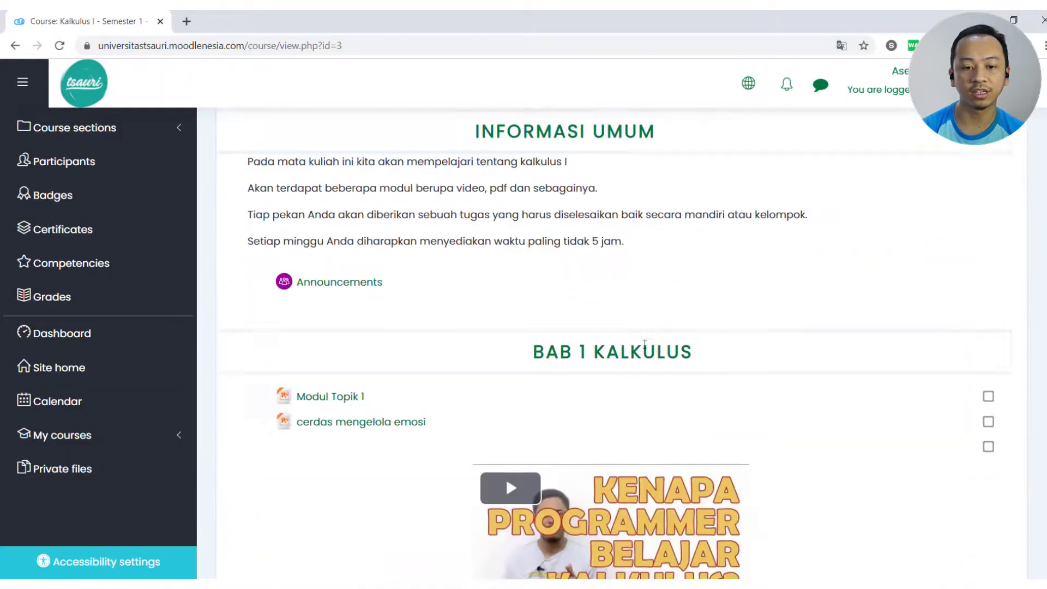
{"action": "scroll", "coordinate": [626, 327], "scroll_direction": "up", "scroll_amount": 8}
{"action": "key", "text": "F5"}
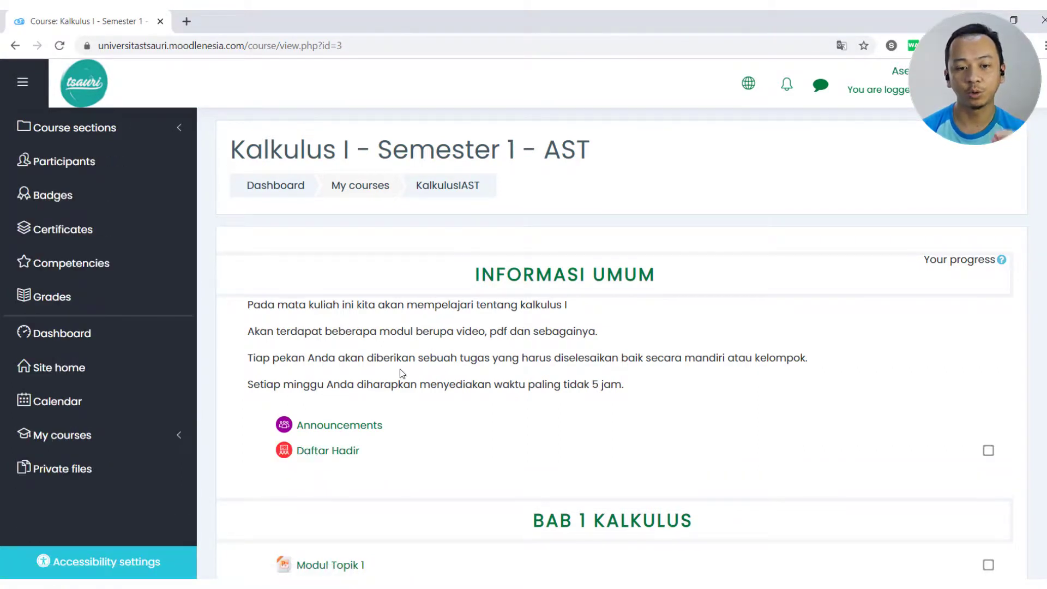
{"action": "left_click", "coordinate": [347, 455]}
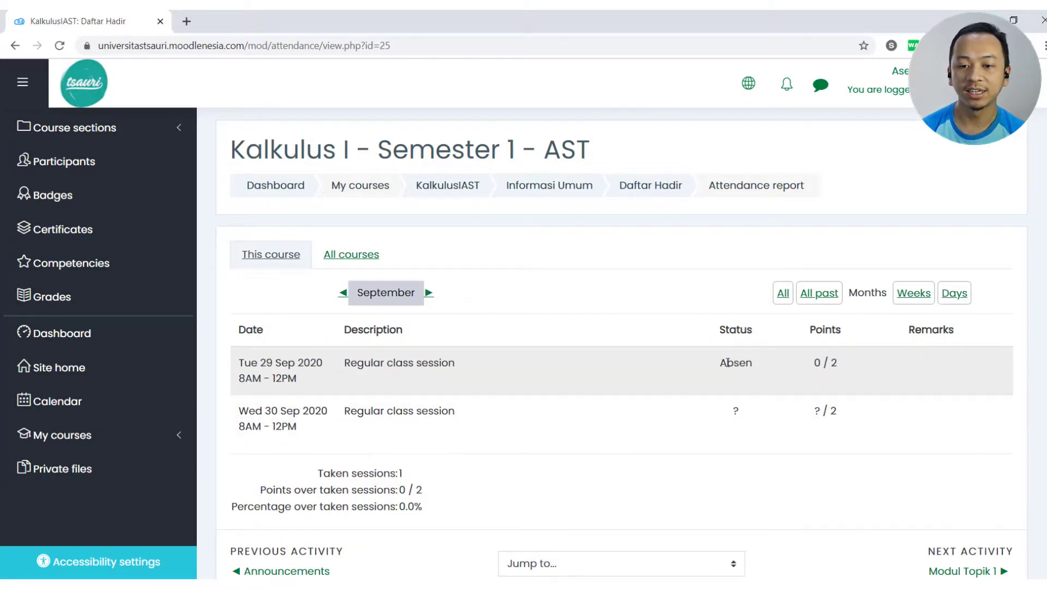
Examine the student's attendance report, checking the time and status of the 29 September 2020 session.
{"action": "scroll", "coordinate": [703, 371], "scroll_direction": "down", "scroll_amount": 1}
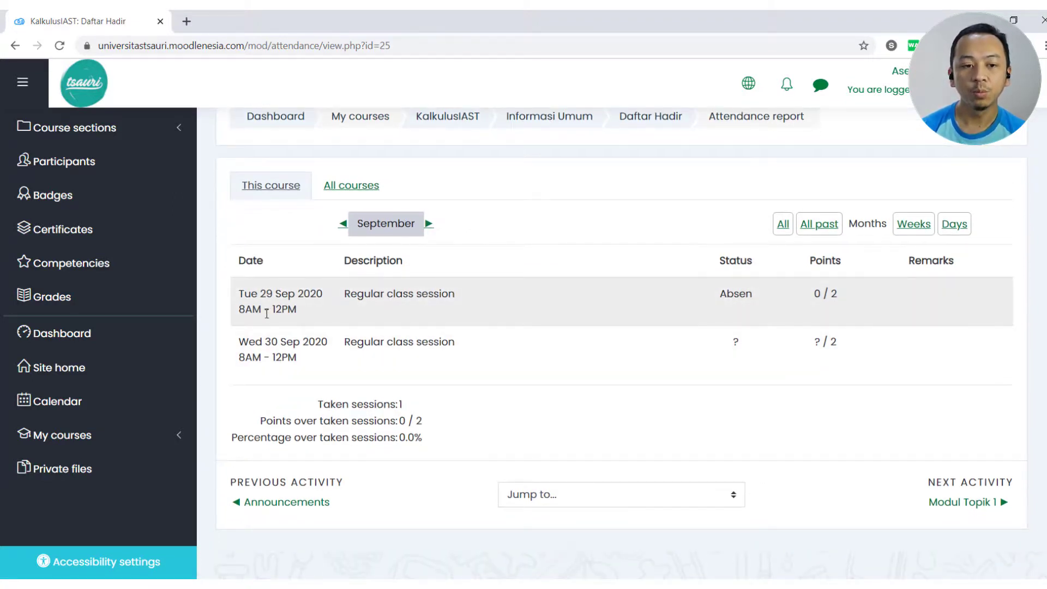
{"action": "left_click_drag", "start_coordinate": [276, 312], "coordinate": [288, 311]}
{"action": "left_click", "coordinate": [289, 312]}
{"action": "scroll", "coordinate": [275, 328], "scroll_direction": "up", "scroll_amount": 1}
{"action": "left_click_drag", "start_coordinate": [266, 363], "coordinate": [293, 380]}
{"action": "left_click", "coordinate": [292, 380]}
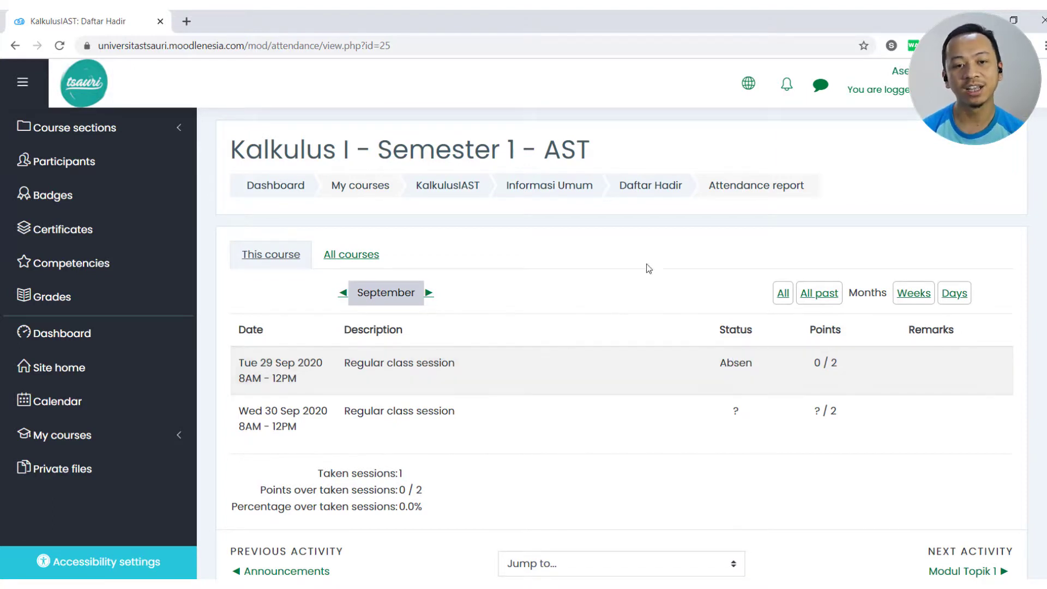
{"action": "left_click", "coordinate": [738, 369]}
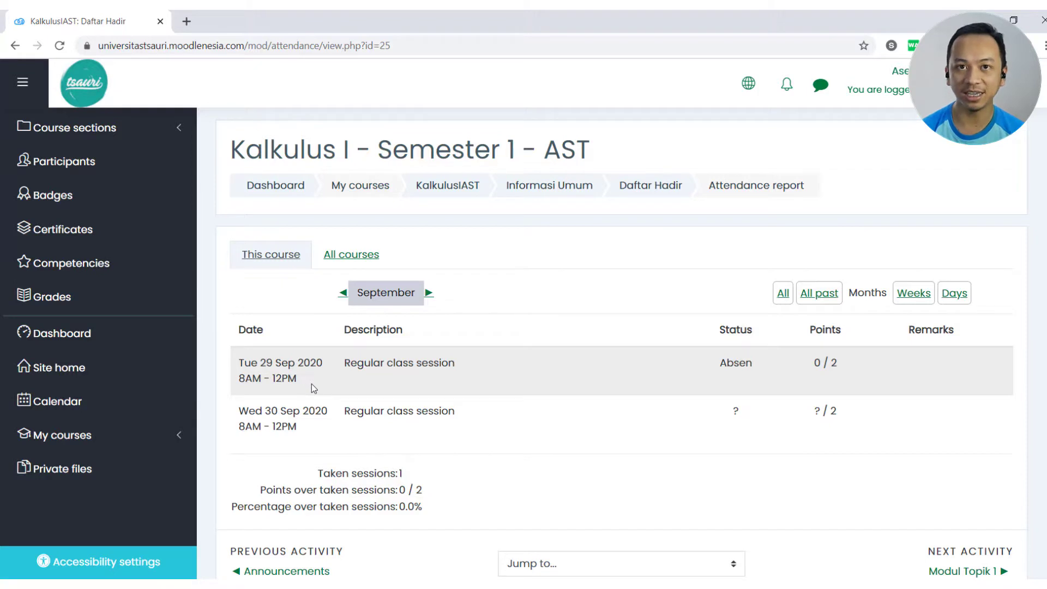
{"action": "left_click_drag", "start_coordinate": [275, 379], "coordinate": [290, 381]}
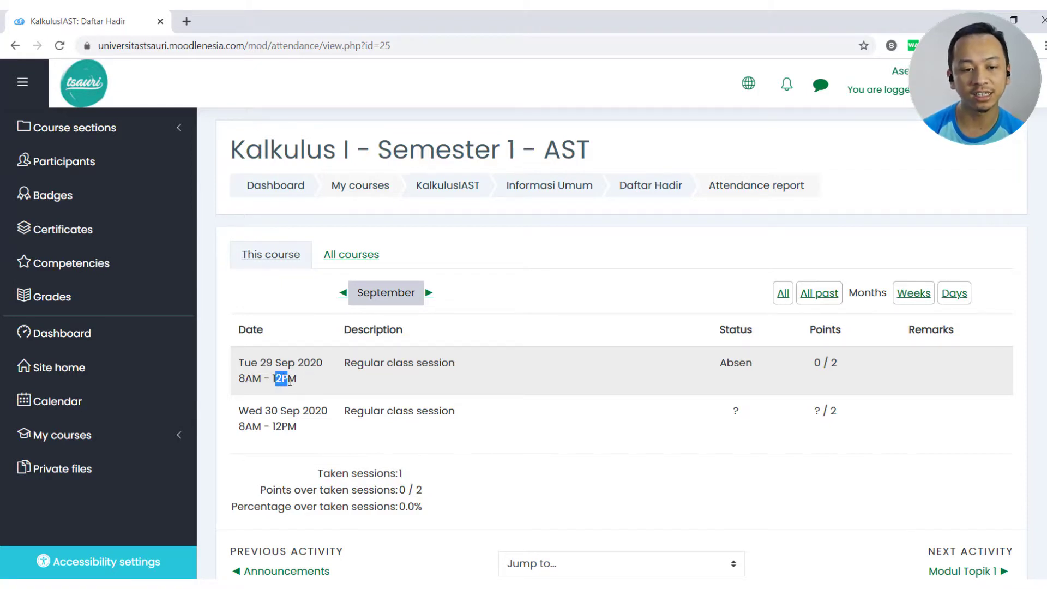
{"action": "left_click", "coordinate": [294, 380]}
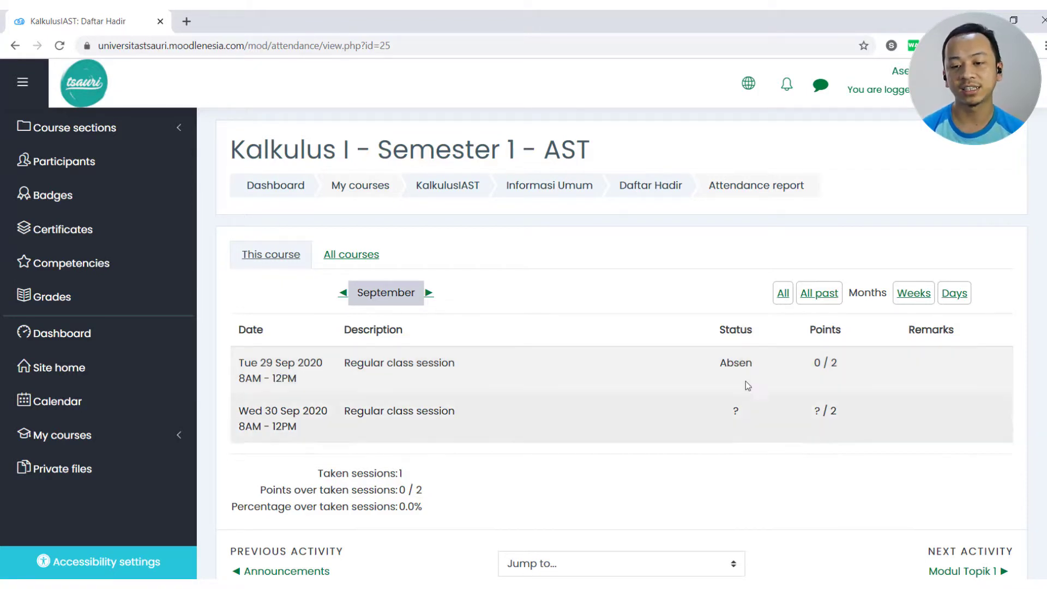